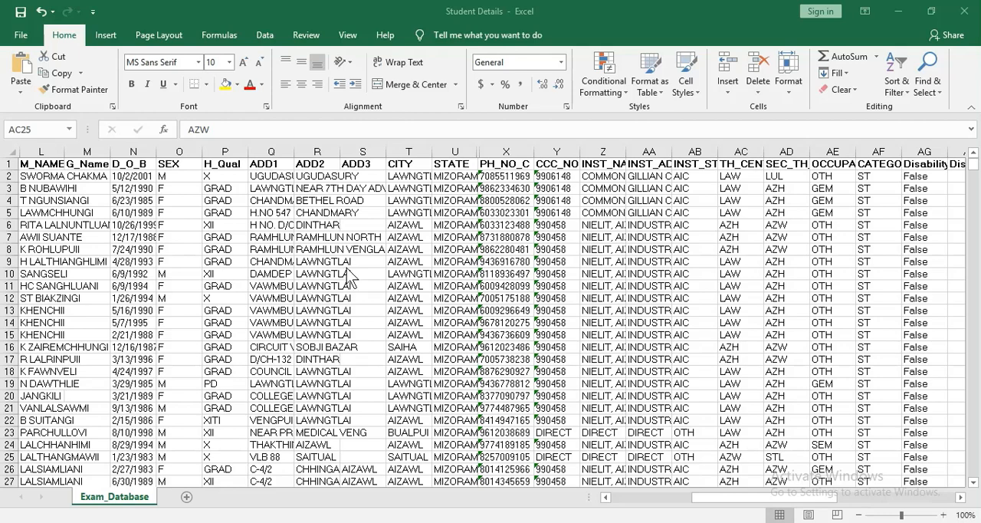
Examine the student records in the Exam_Database sheet, including the phone number column.
click(168, 294)
scroll(571, 317, down, 2)
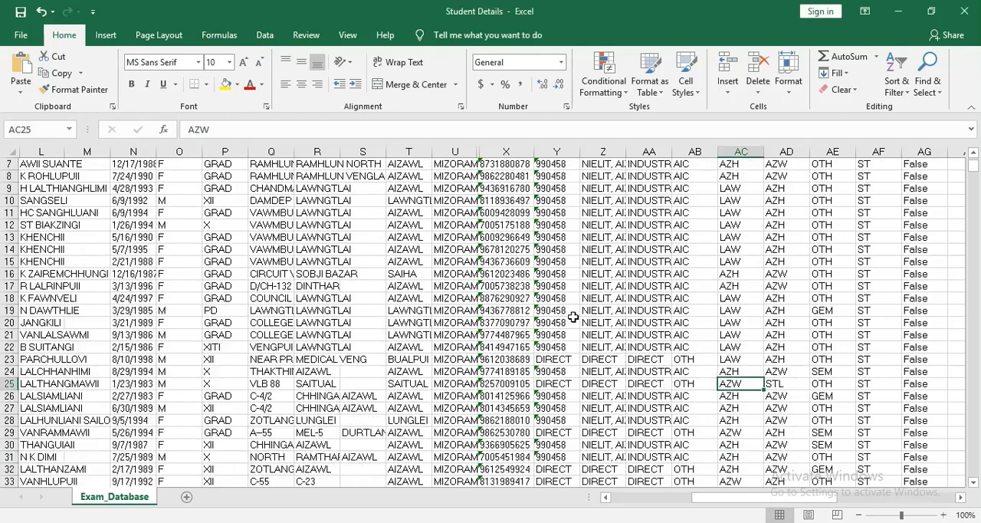
scroll(571, 316, up, 2)
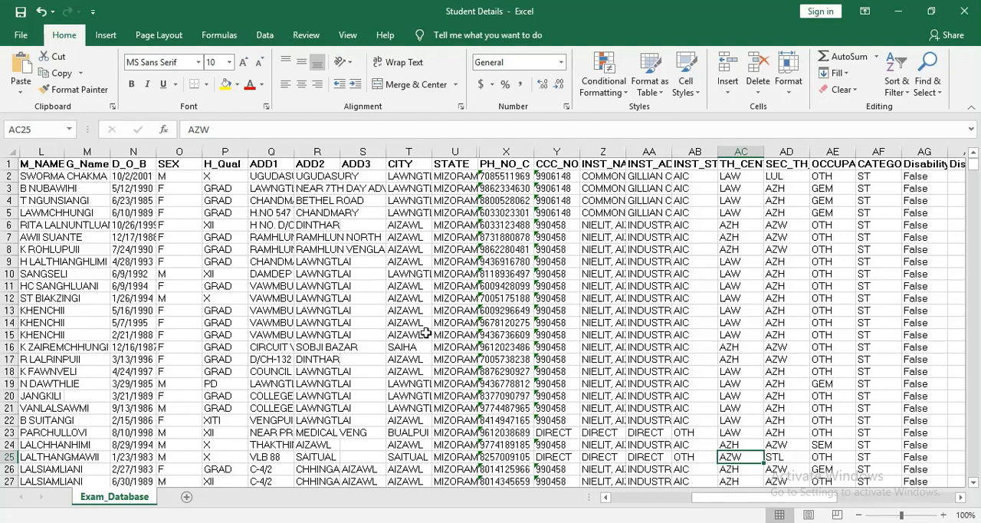
scroll(526, 293, down, 6)
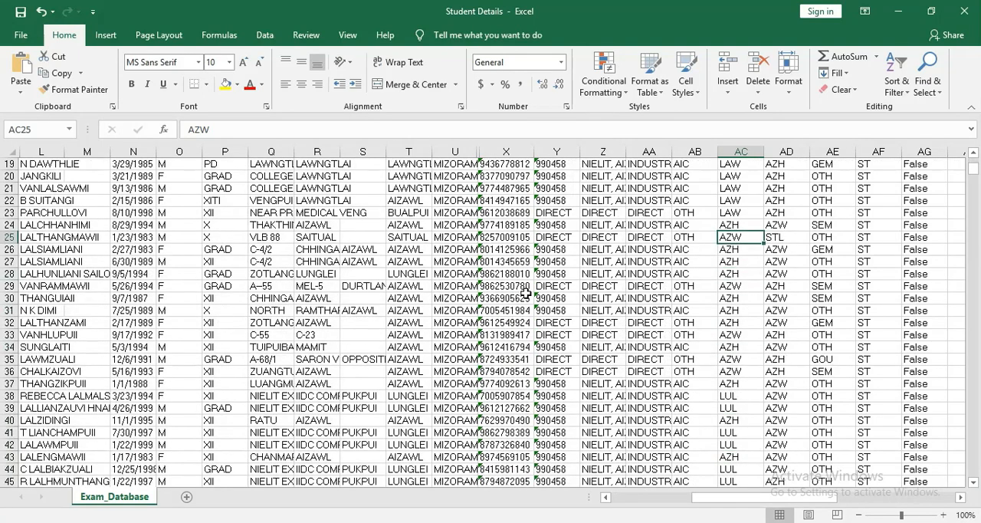
scroll(400, 334, down, 5)
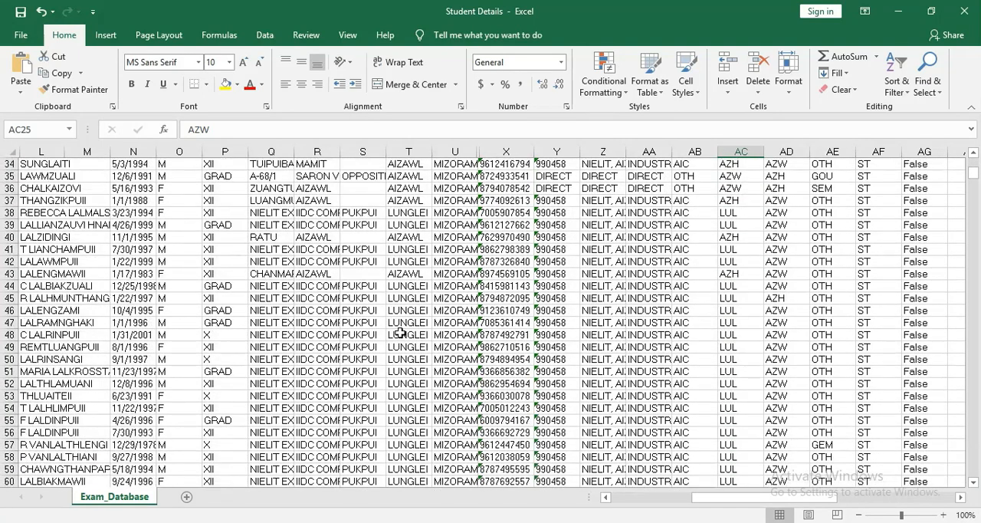
scroll(400, 335, down, 2)
scroll(400, 335, up, 13)
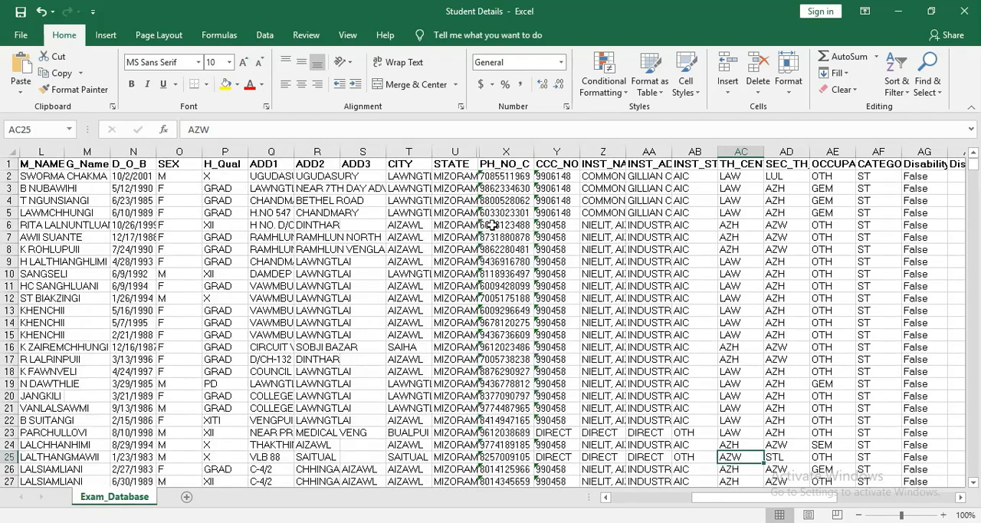
scroll(510, 299, down, 11)
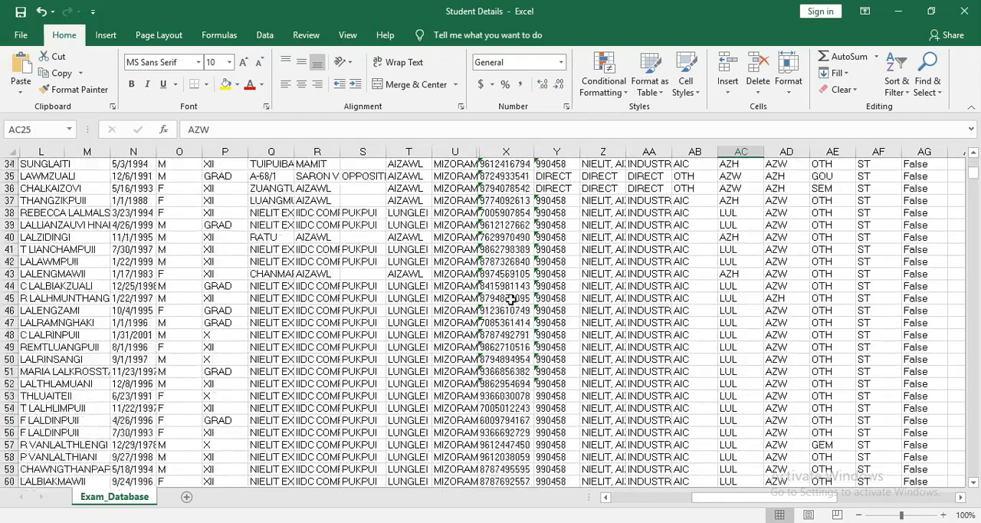
scroll(510, 299, down, 3)
scroll(521, 330, up, 10)
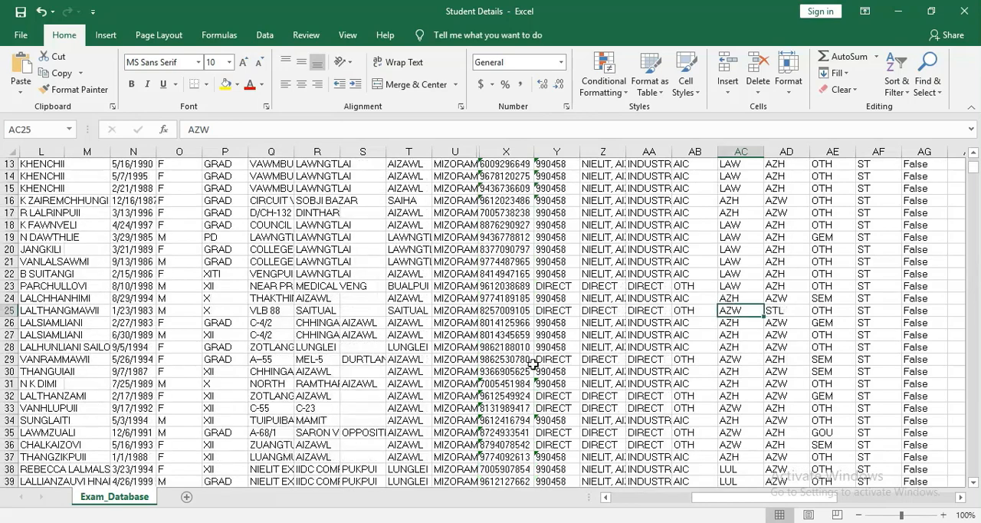
scroll(532, 364, up, 4)
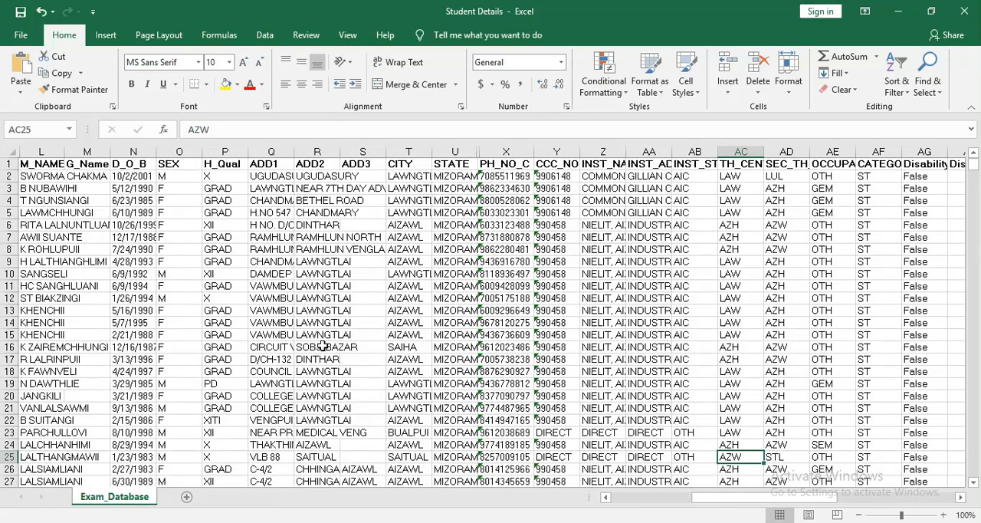
scroll(323, 346, down, 4)
scroll(414, 351, up, 4)
Minimize the Student Details workbook, switch to Google Chrome and open Google Contacts.
click(899, 11)
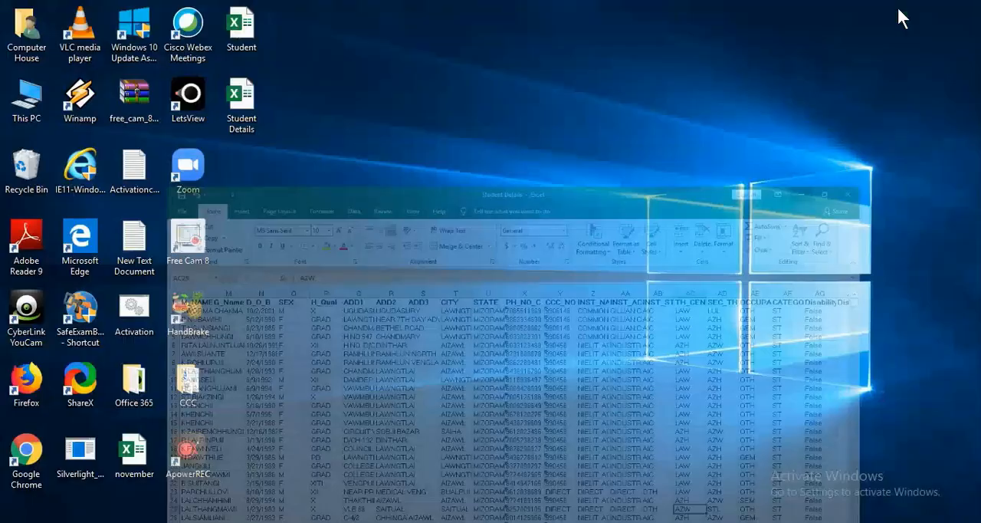
right_click(521, 133)
click(571, 197)
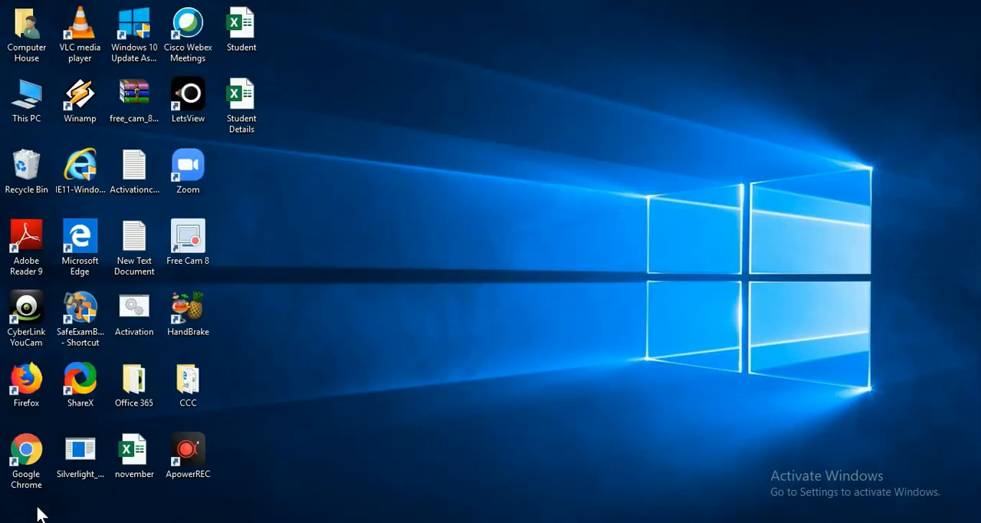
double_click(36, 460)
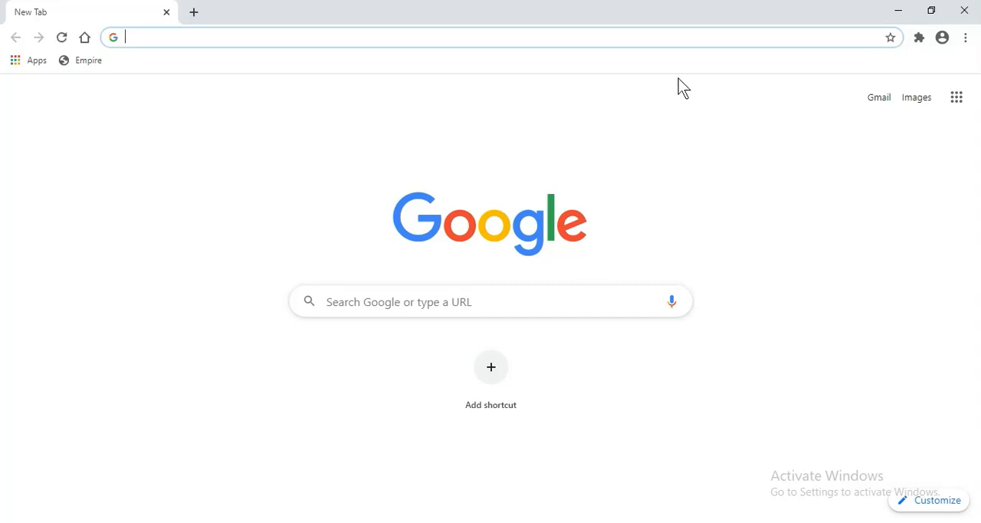
click(958, 100)
scroll(883, 370, down, 1)
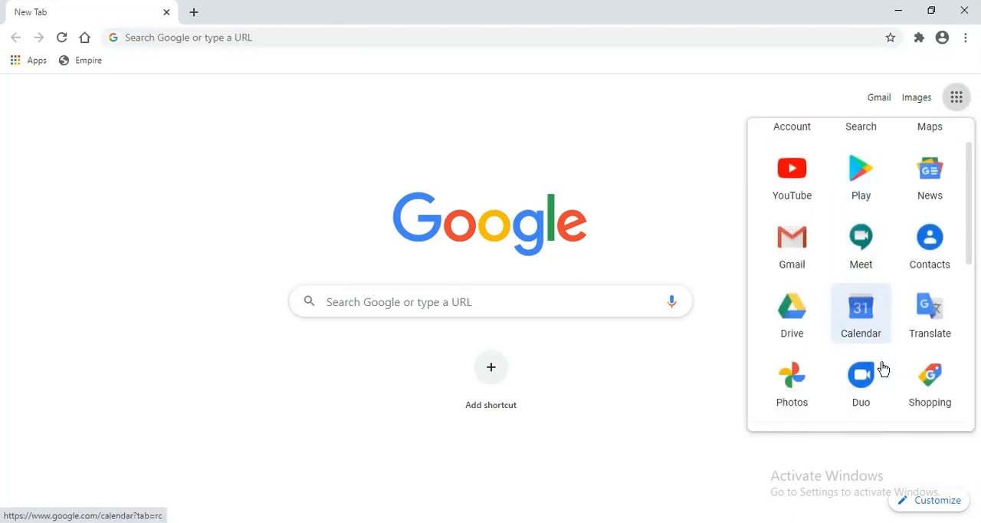
click(937, 250)
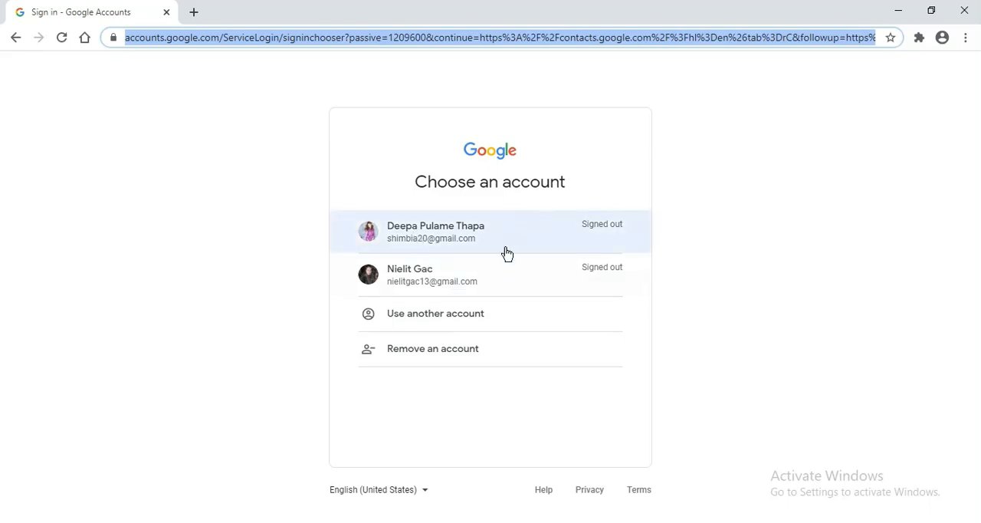
Sign in to the second listed Google account by entering the account password.
click(479, 287)
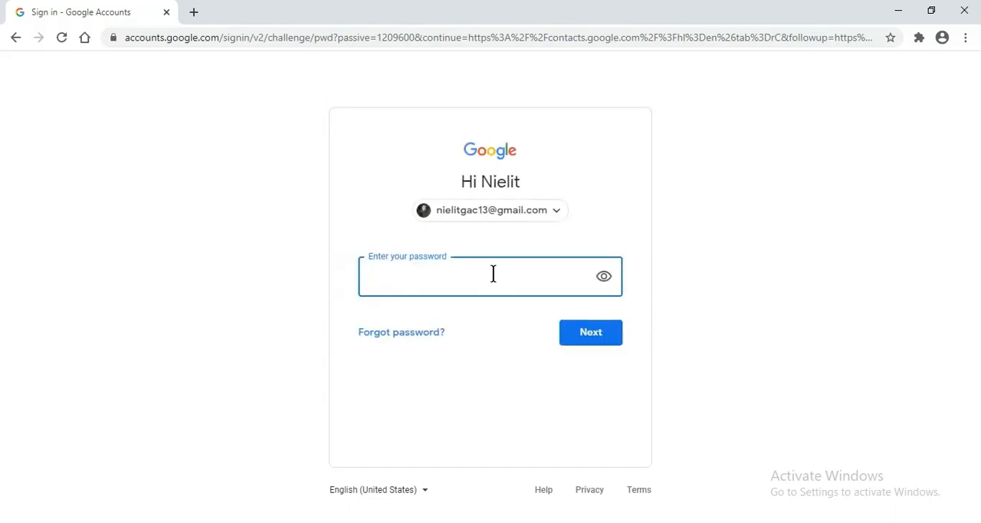
text(*)
click(590, 333)
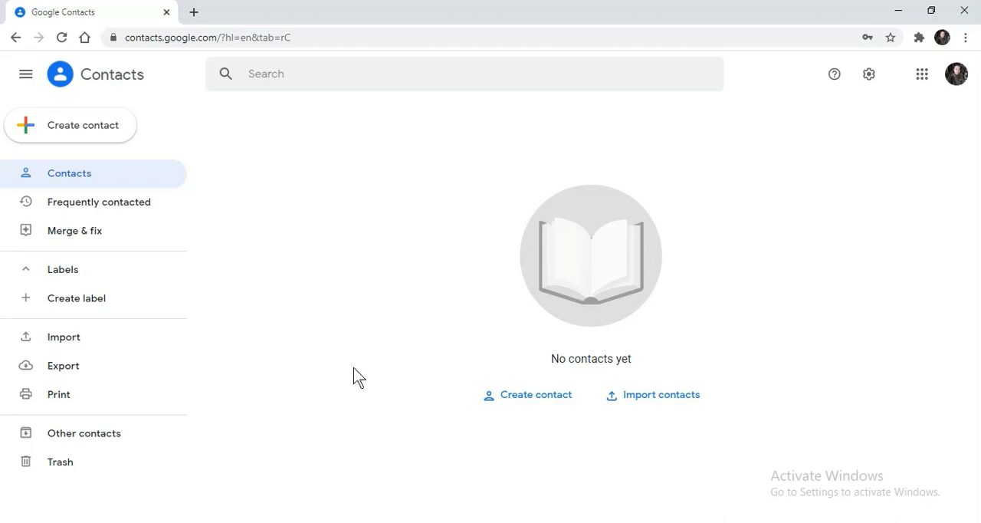
Create and save a new contact with the first name ABC and the contact's phone number.
click(537, 401)
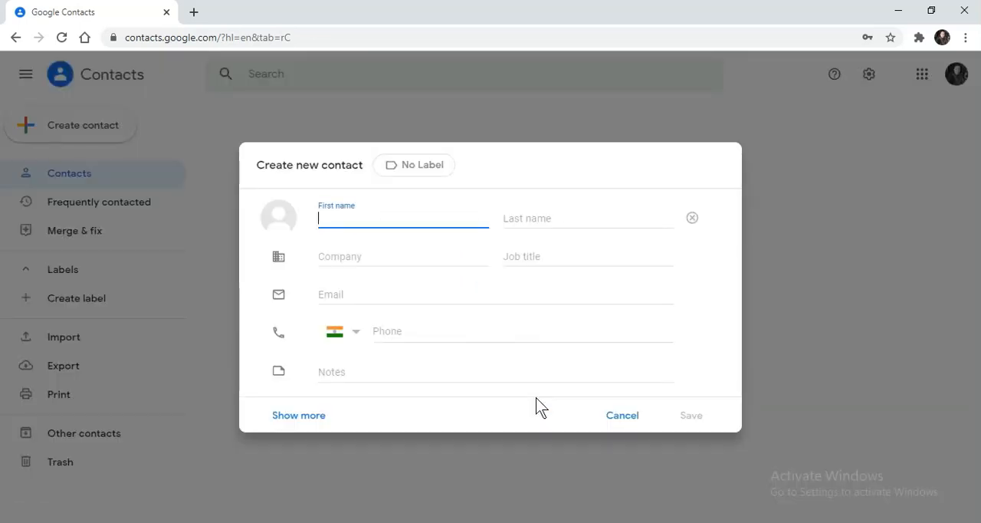
text(ABC)
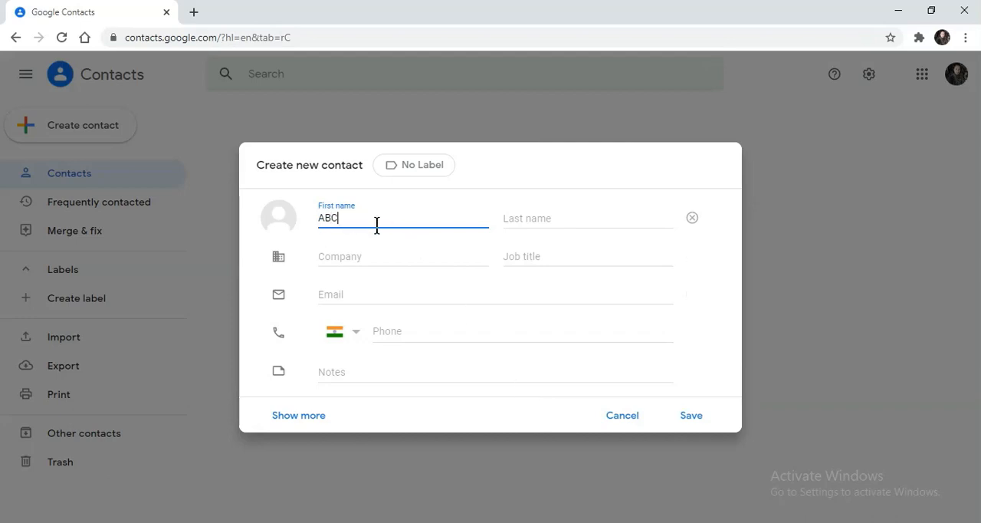
click(532, 220)
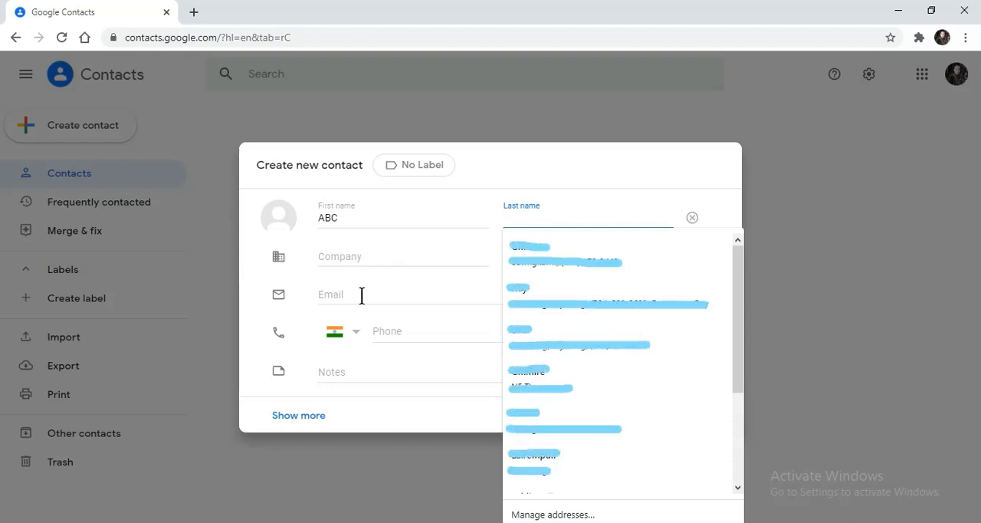
click(399, 333)
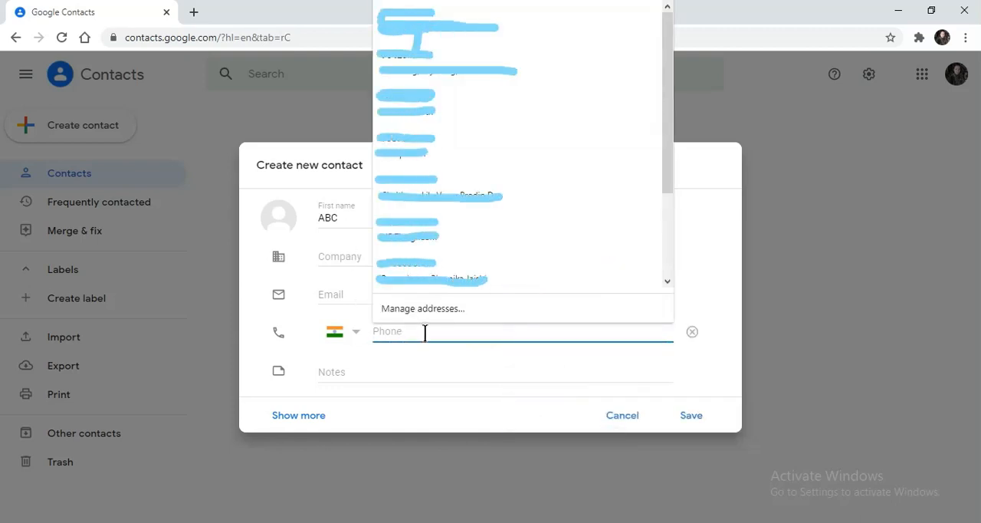
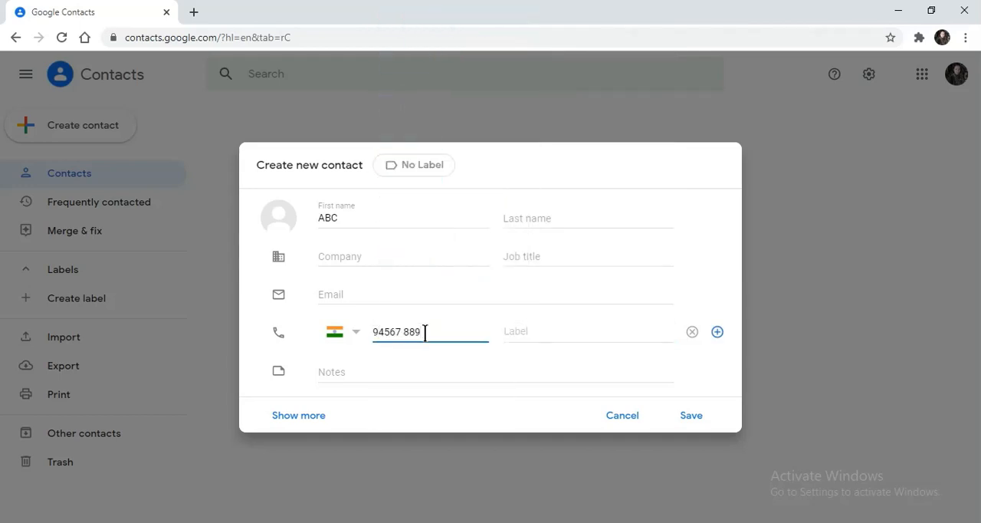
click(691, 421)
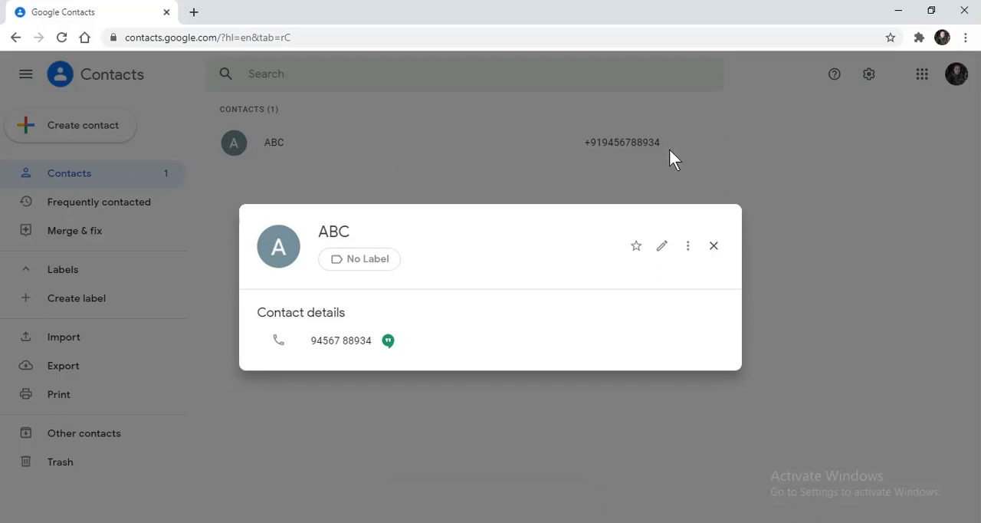
Export the ABC contact in Google CSV format and check the file in the browser's download list.
click(687, 248)
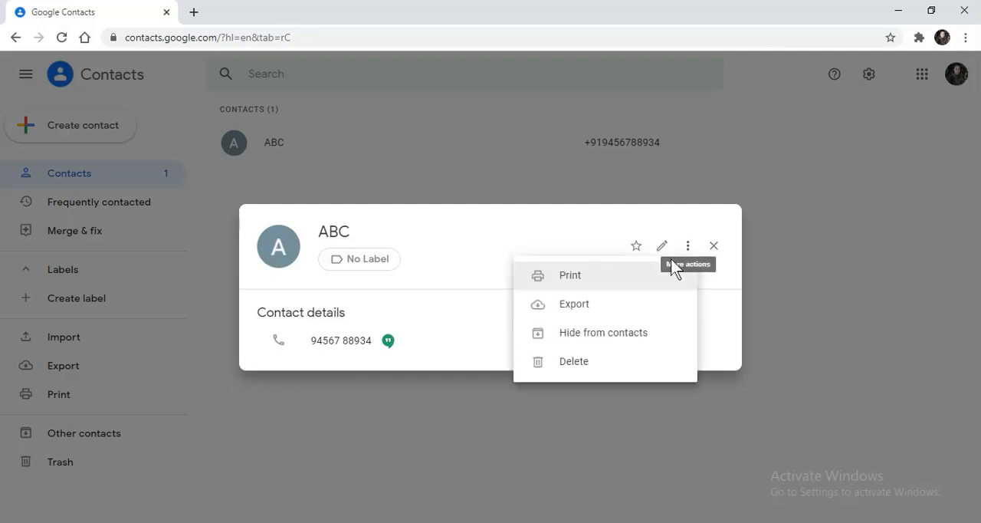
click(620, 306)
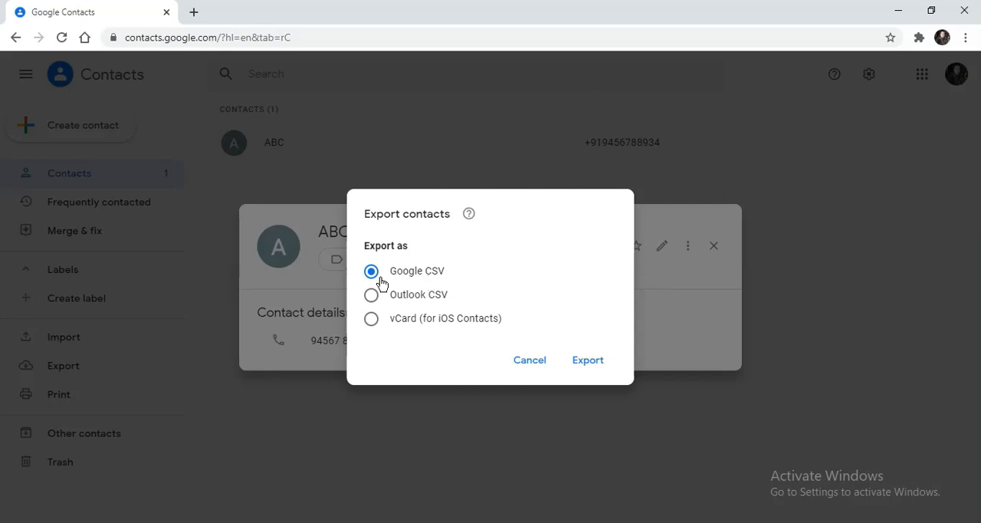
click(595, 363)
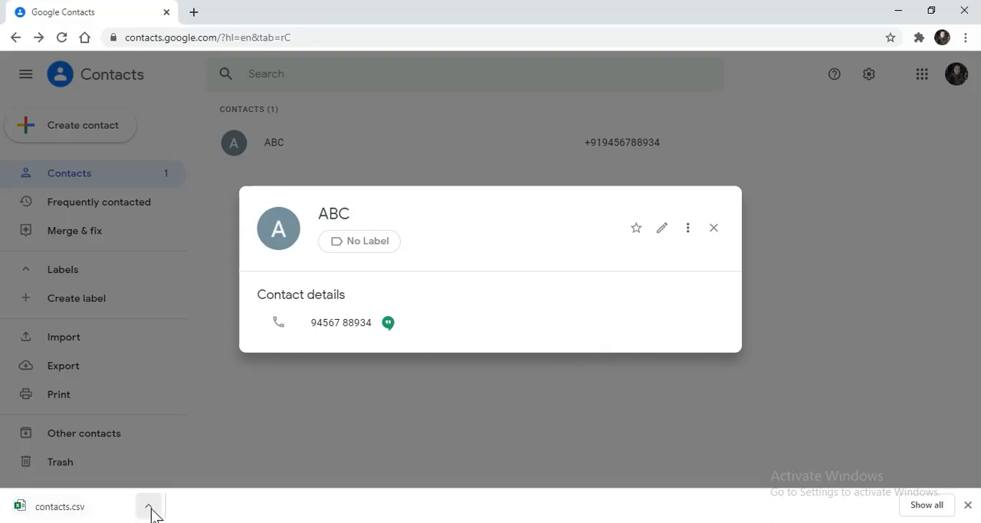
click(928, 506)
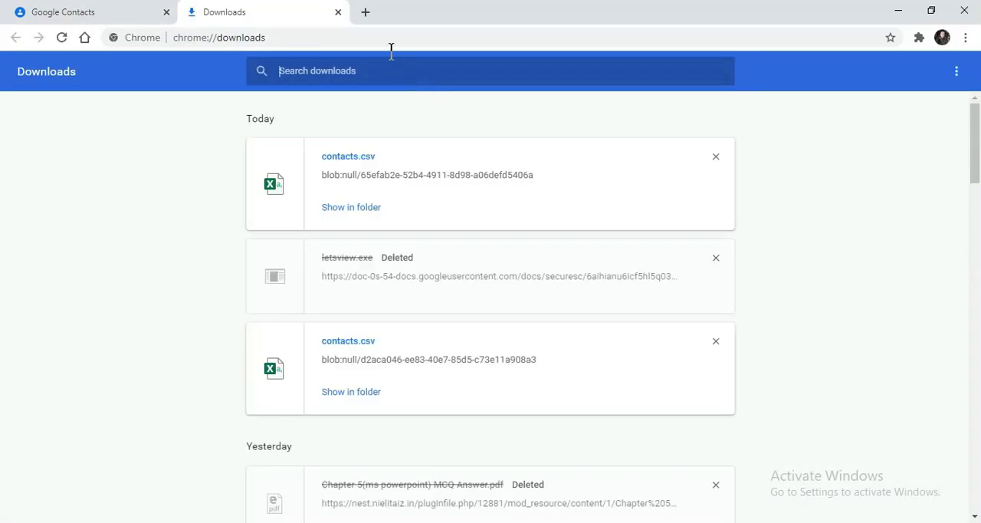
click(338, 12)
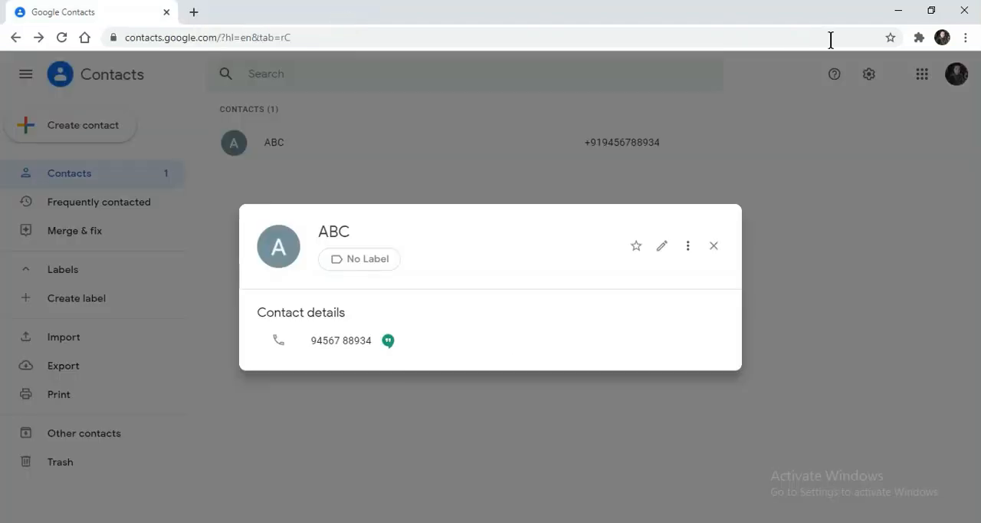
Minimize the browser and open the exported contacts file from the Downloads folder in Excel.
click(899, 11)
double_click(26, 98)
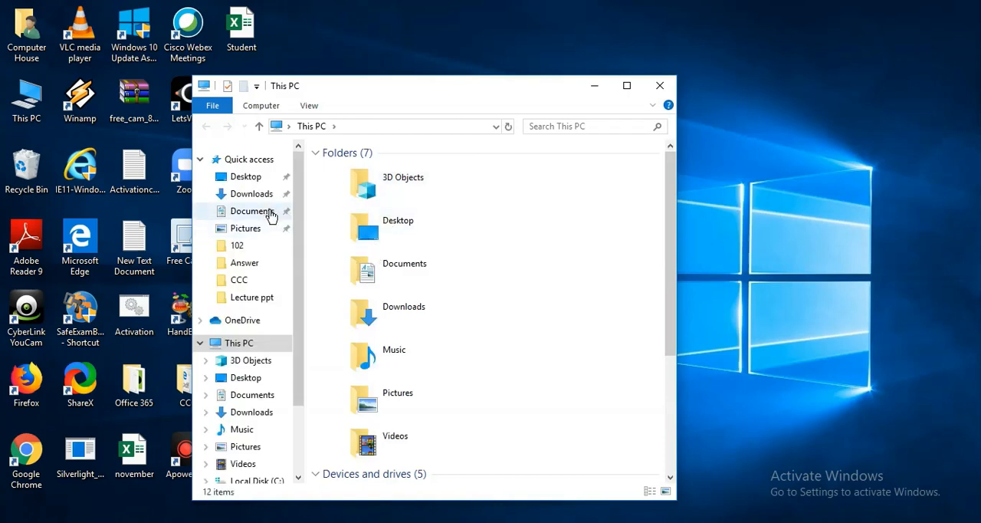
click(261, 194)
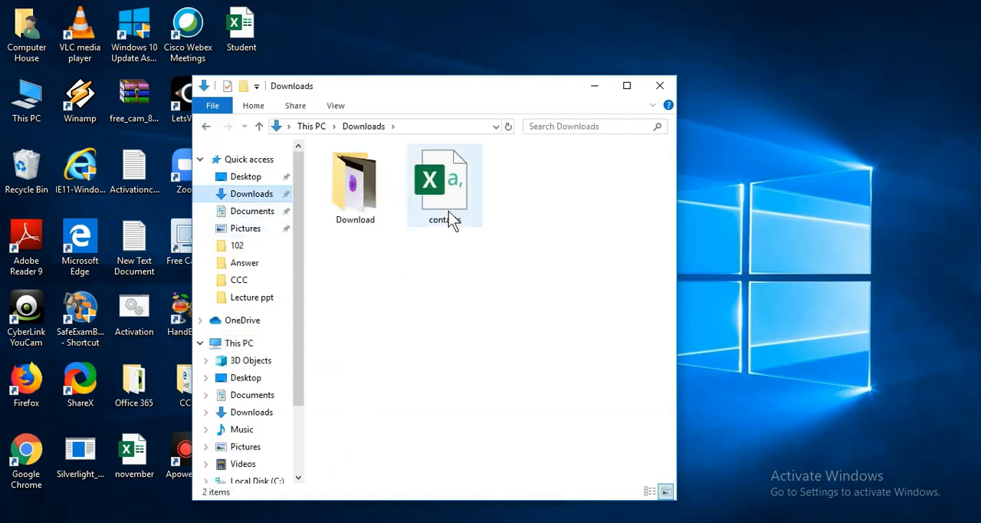
double_click(448, 211)
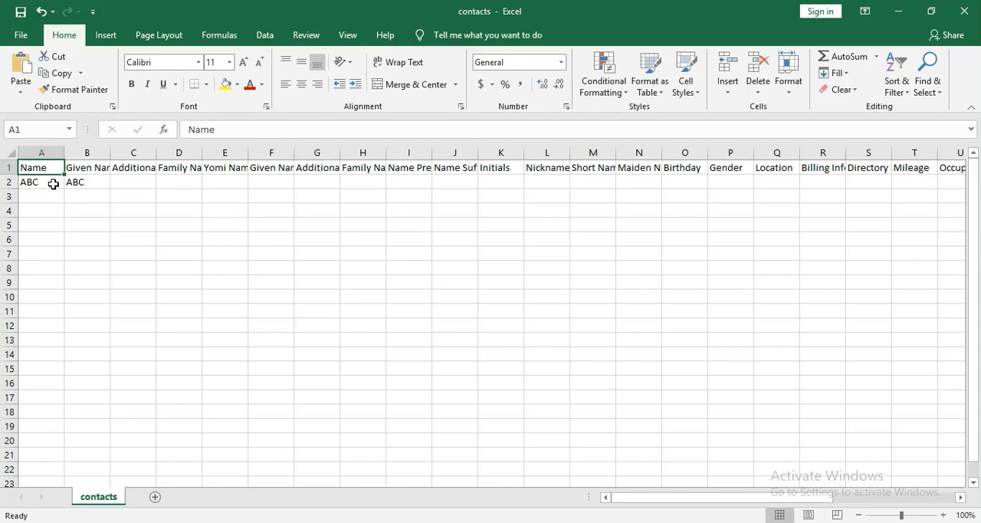
Examine which columns of row 2 hold the exported contact's name and phone number, ending on cell A3.
click(53, 184)
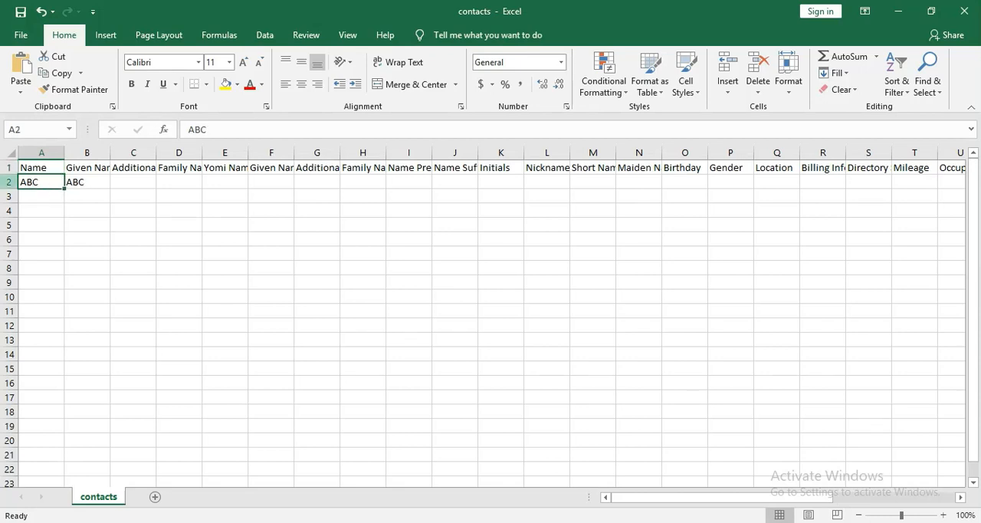
click(10, 182)
drag(700, 497, 858, 484)
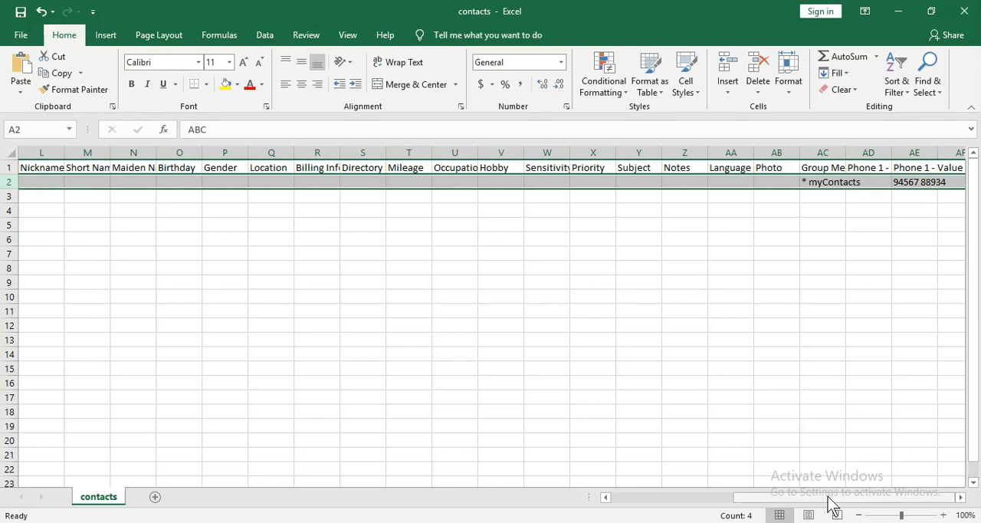
click(919, 184)
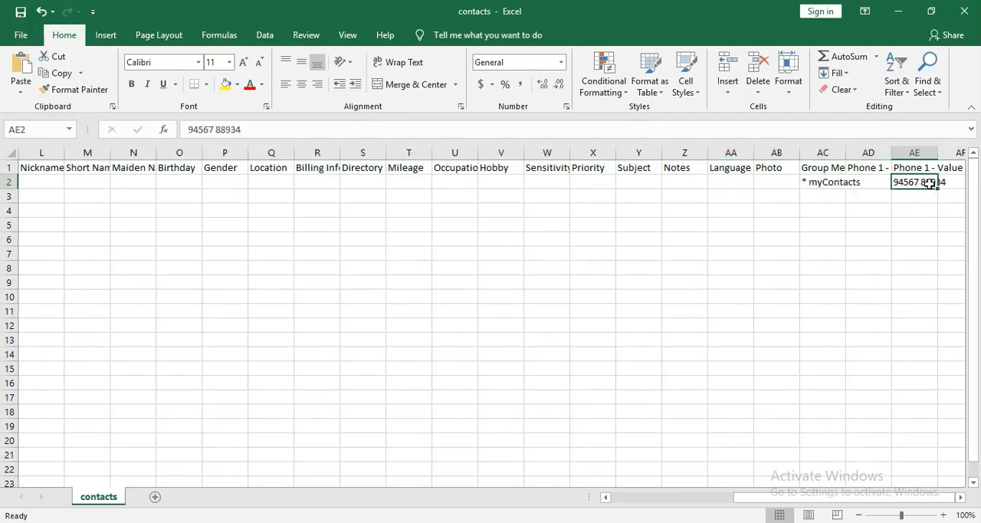
drag(834, 497, 616, 510)
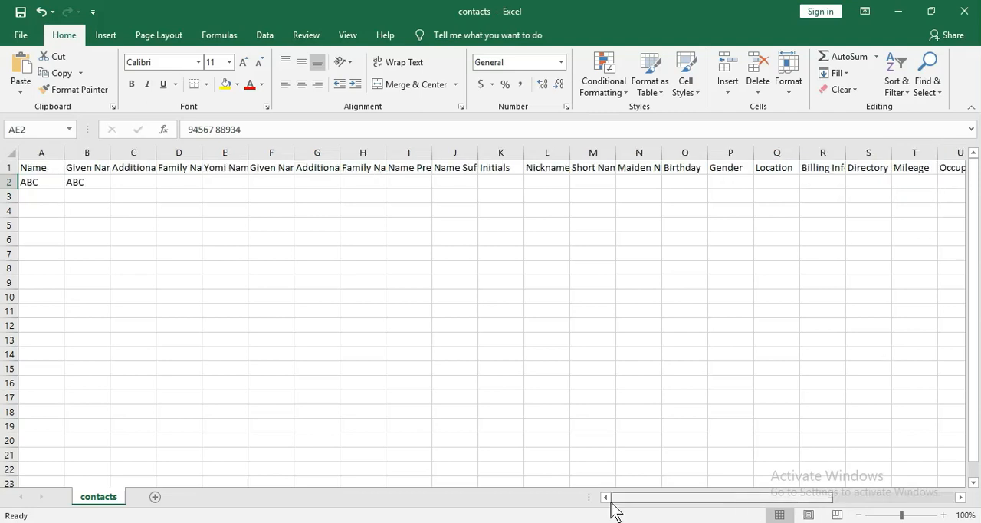
click(49, 198)
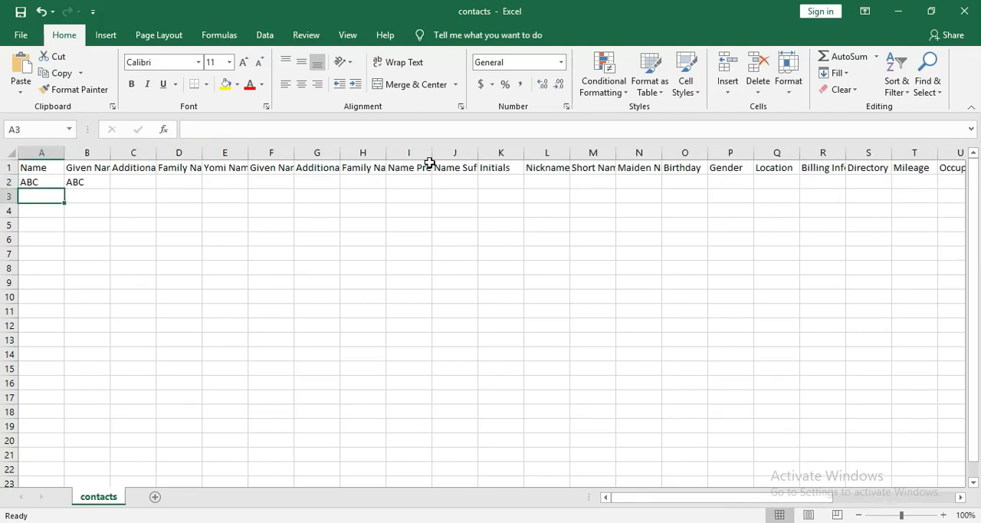
Minimize the contacts workbook and the Downloads folder window, and open the Student workbook from the desktop.
click(895, 11)
click(898, 11)
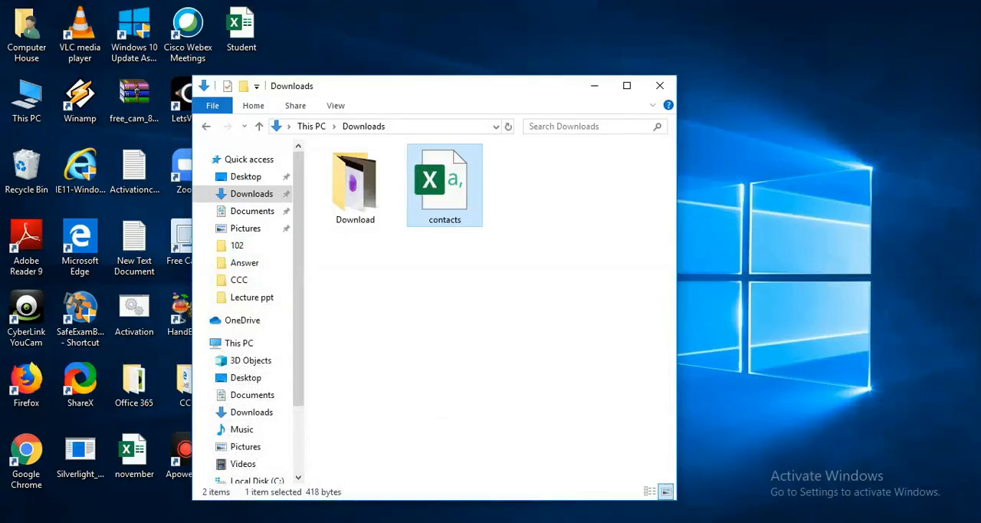
click(594, 87)
double_click(247, 27)
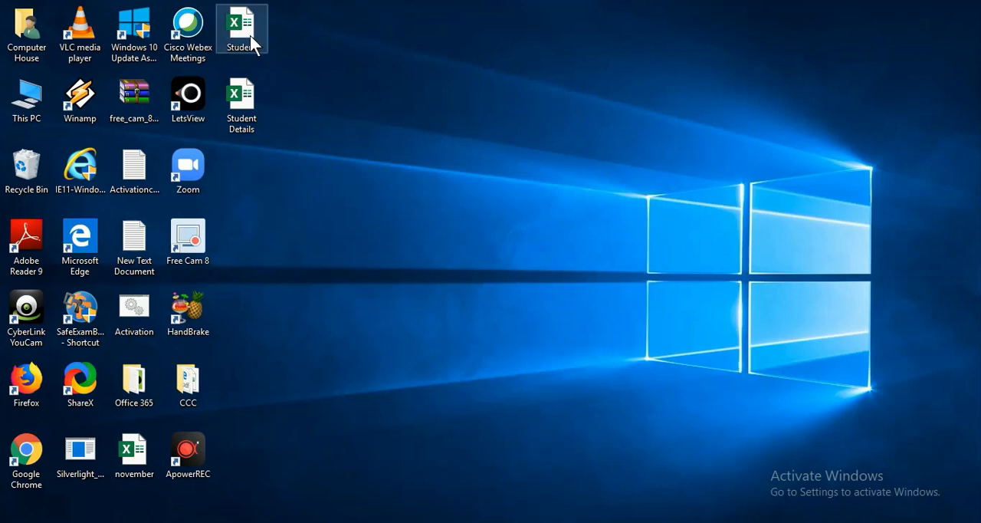
mouse_move(476, 522)
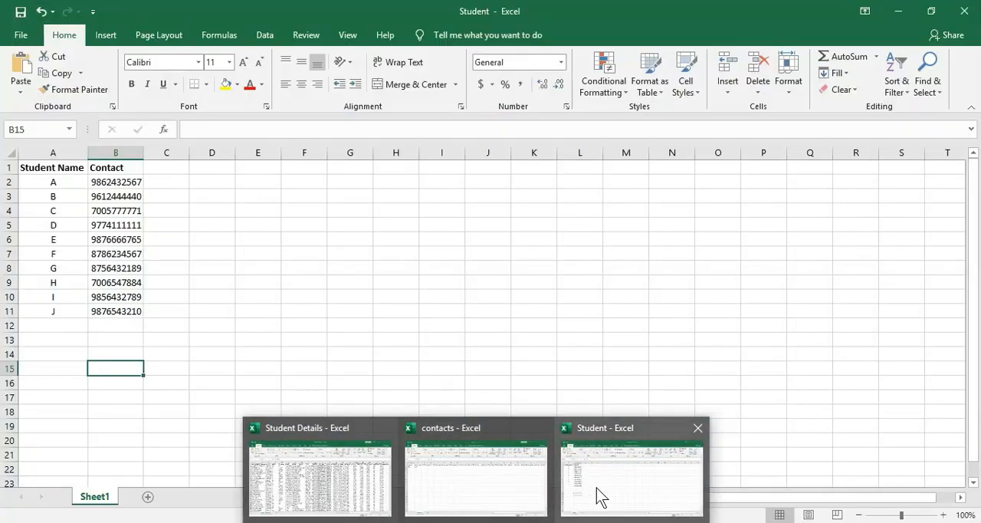
click(596, 495)
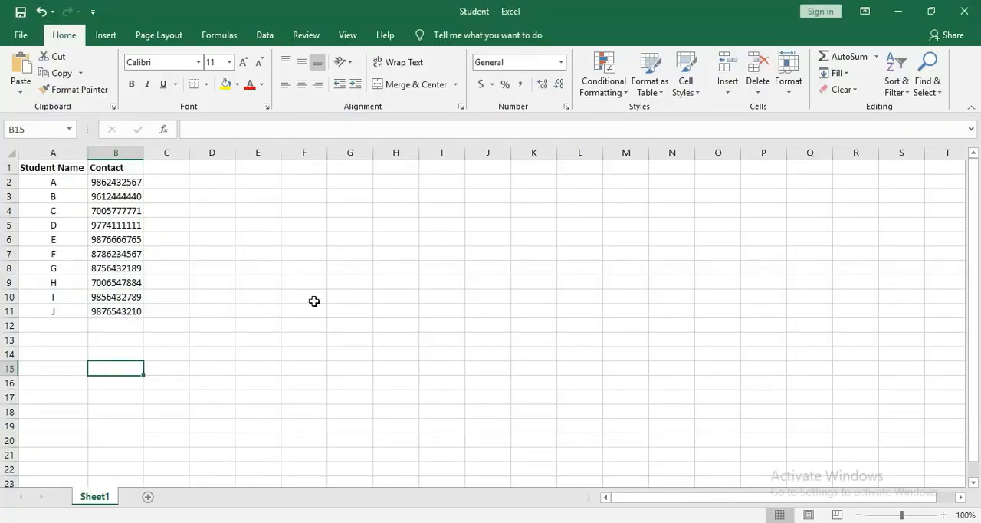
Copy the student names in A2:A11 of the Student workbook and paste them into the contacts workbook's Name column from cell A3.
click(264, 311)
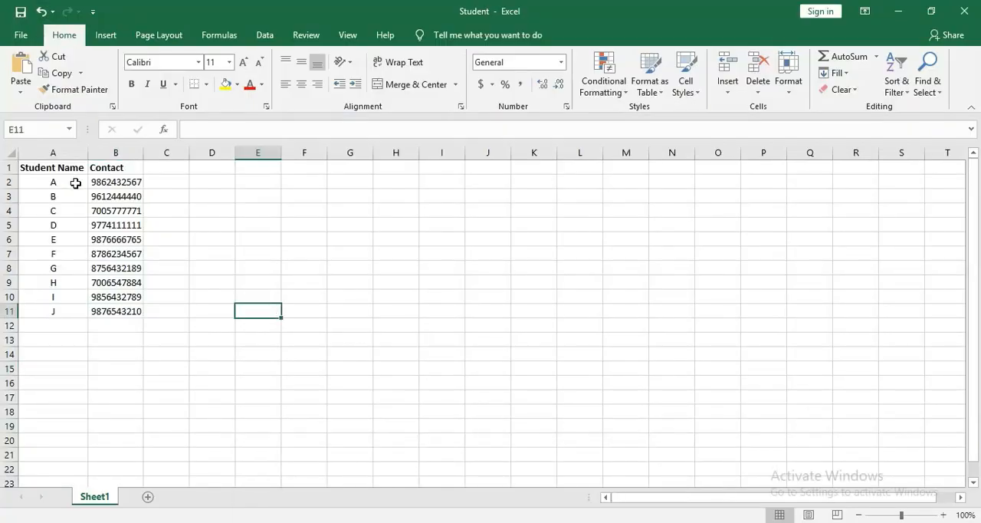
drag(76, 183, 66, 310)
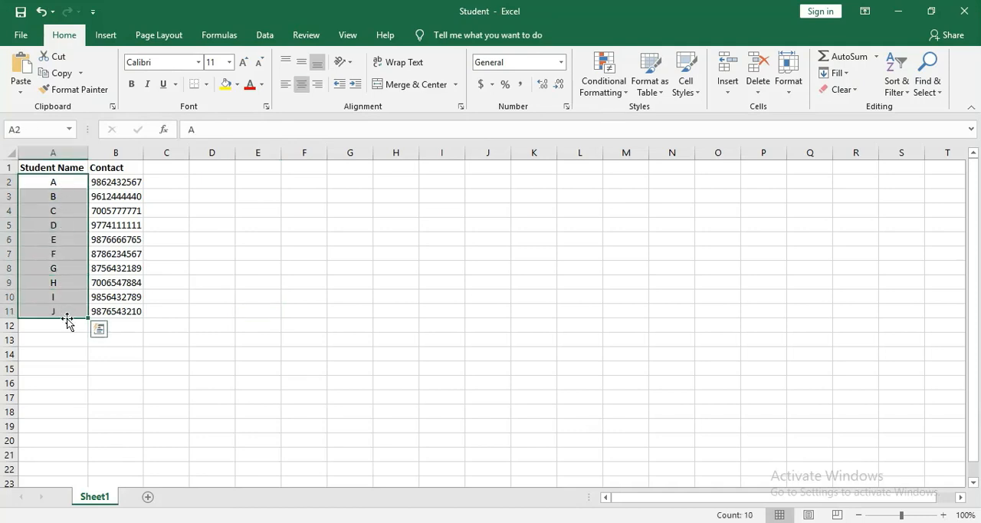
drag(136, 181, 116, 313)
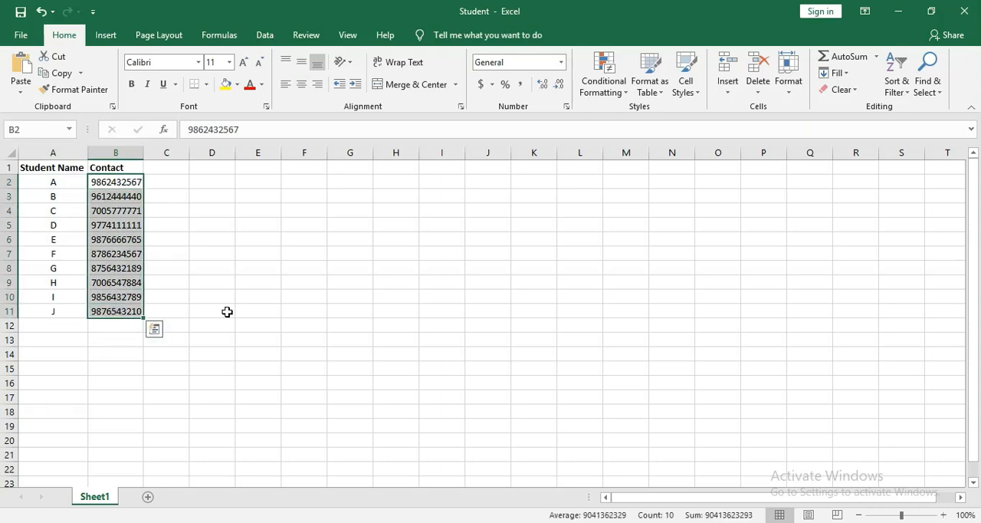
click(227, 312)
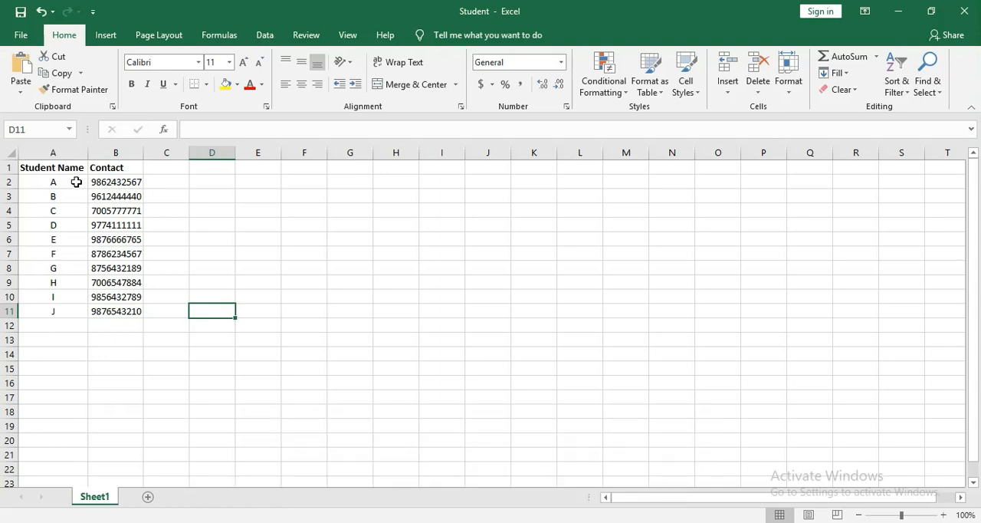
drag(76, 182, 61, 312)
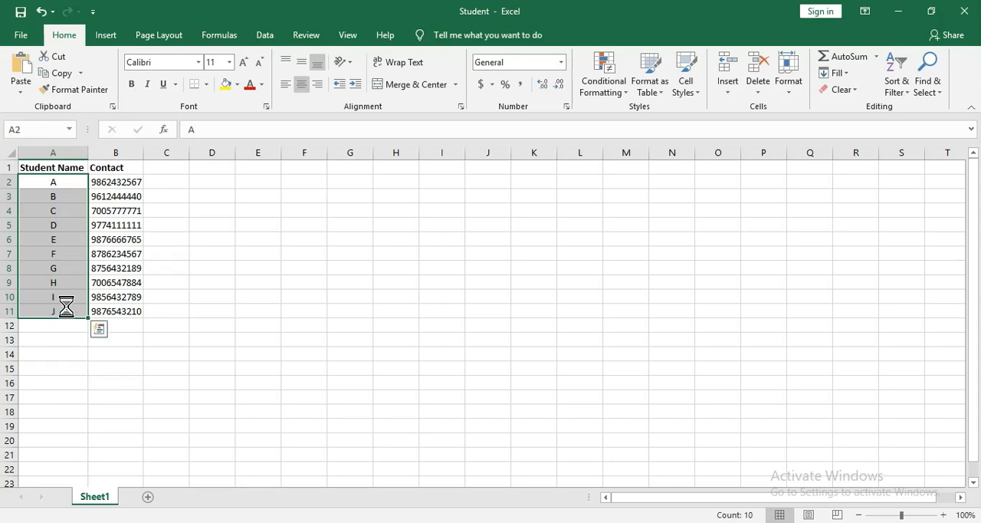
key(ctrl+c)
mouse_move(469, 521)
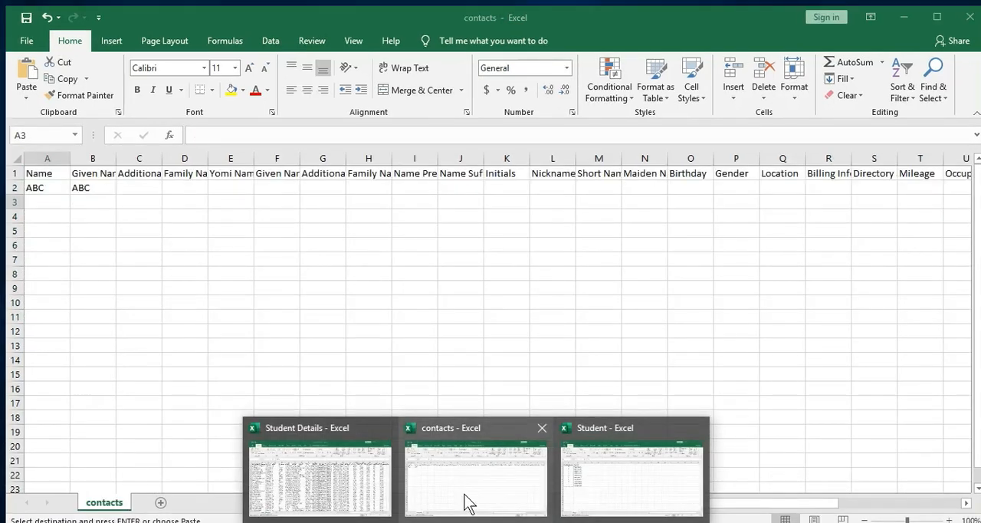
click(469, 505)
click(40, 196)
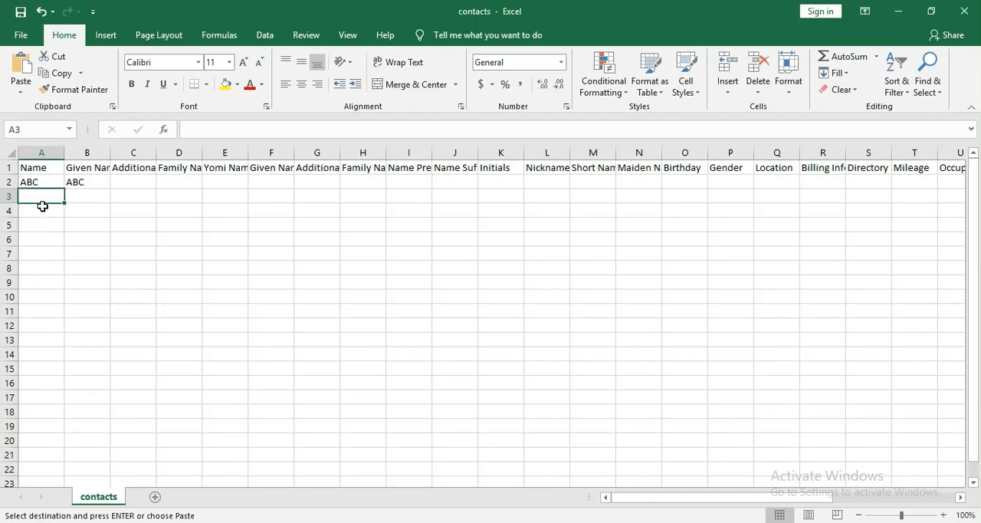
key(ctrl+v)
Copy the phone numbers in B2:B11 of the Student workbook and paste them into the contacts workbook's Phone 1 - Value column from cell AE3.
click(87, 197)
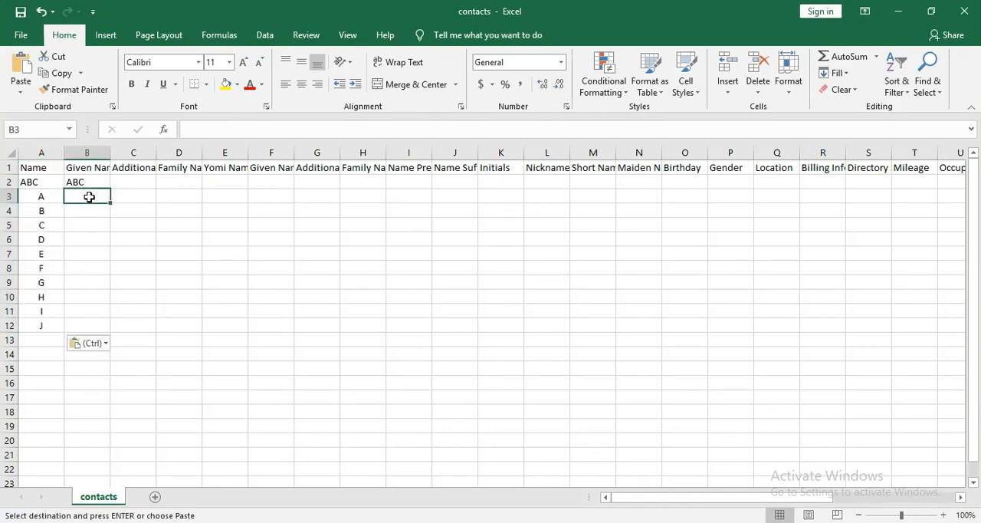
click(9, 196)
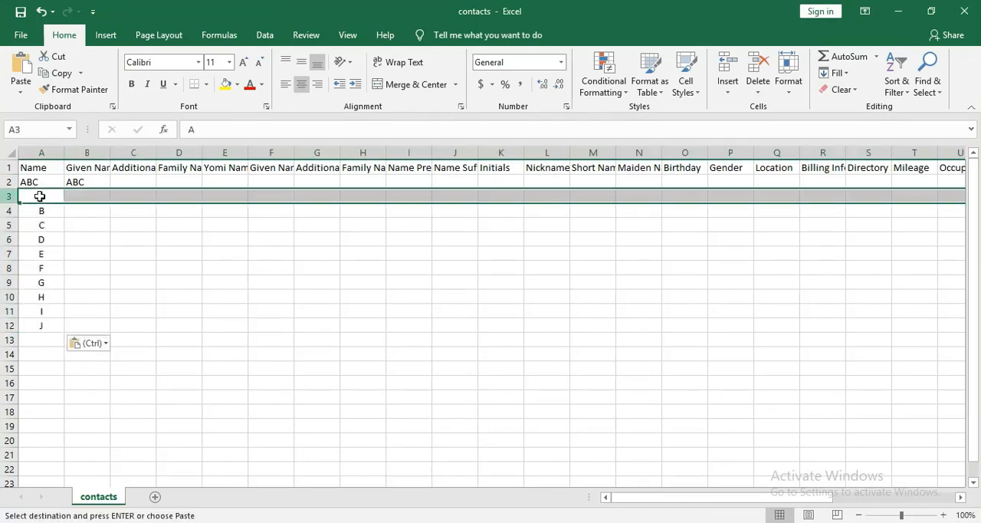
drag(737, 497, 871, 487)
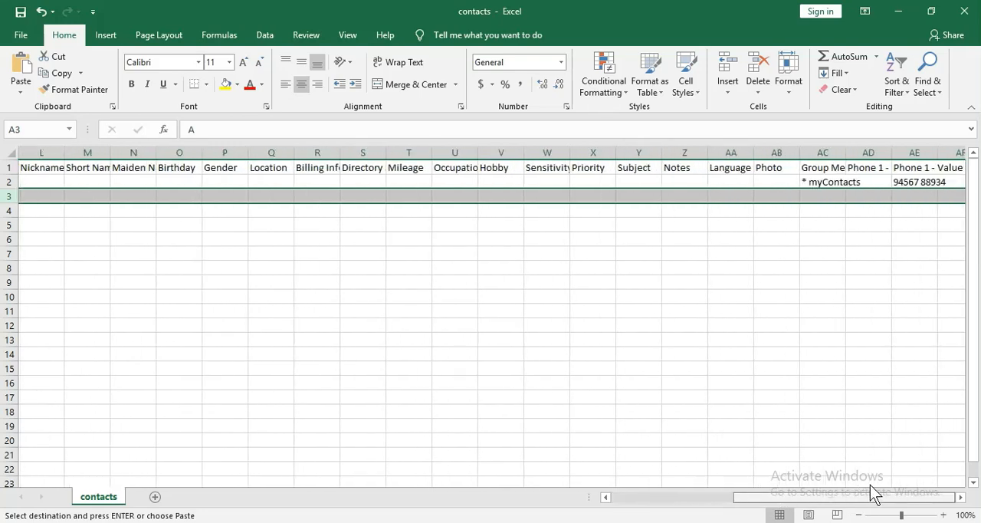
click(913, 198)
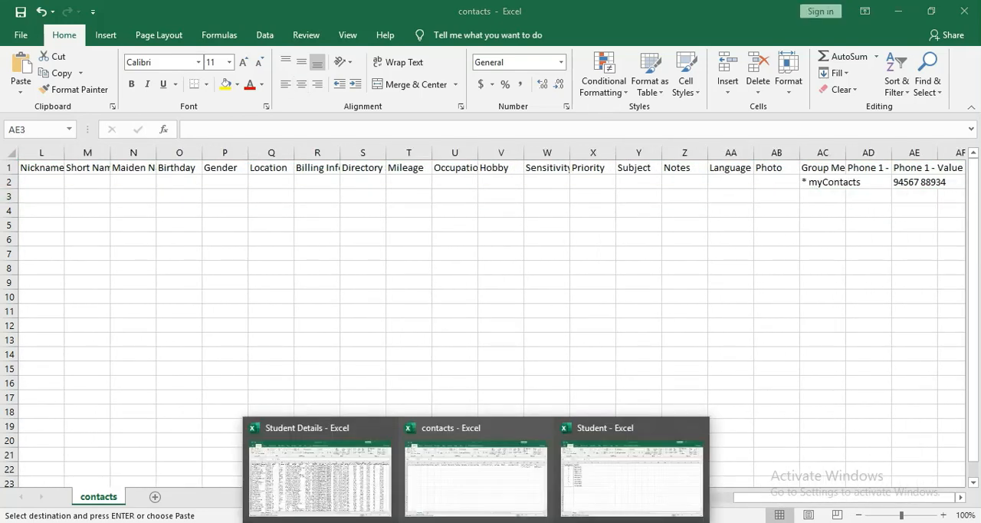
click(624, 478)
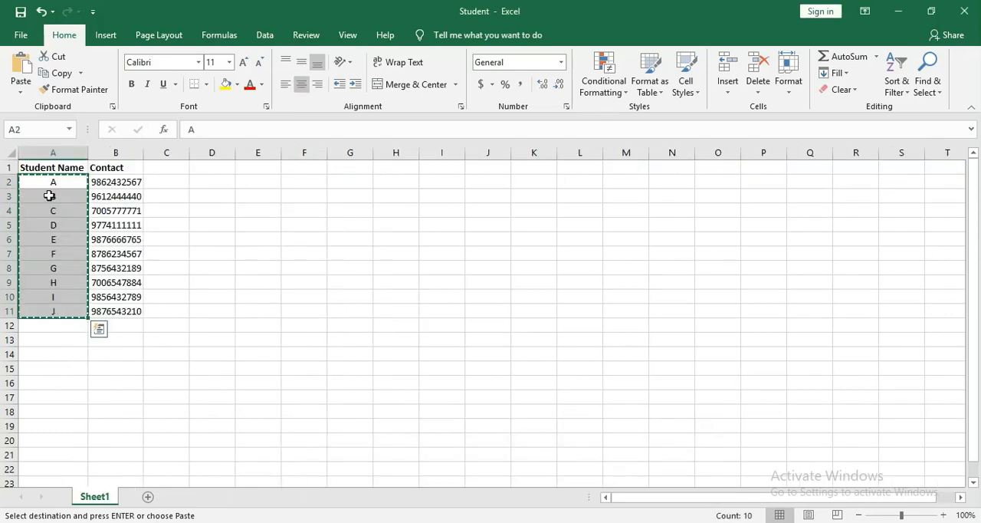
drag(115, 182, 131, 312)
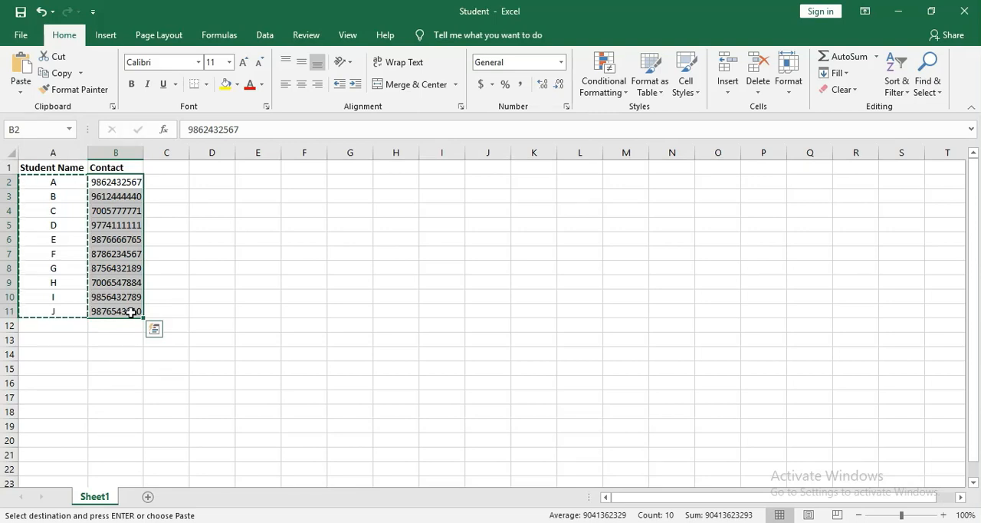
key(ctrl+c)
mouse_move(476, 522)
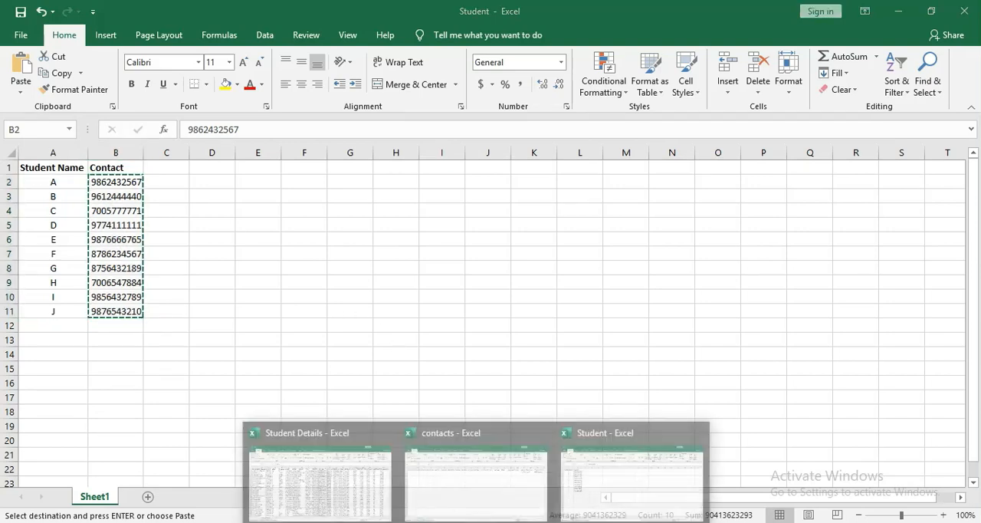
click(501, 486)
click(917, 197)
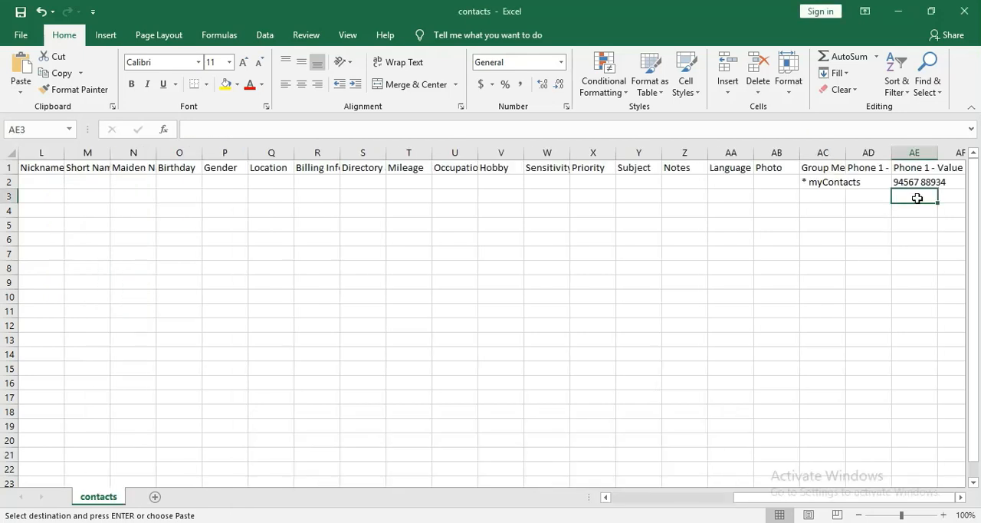
key(ctrl+v)
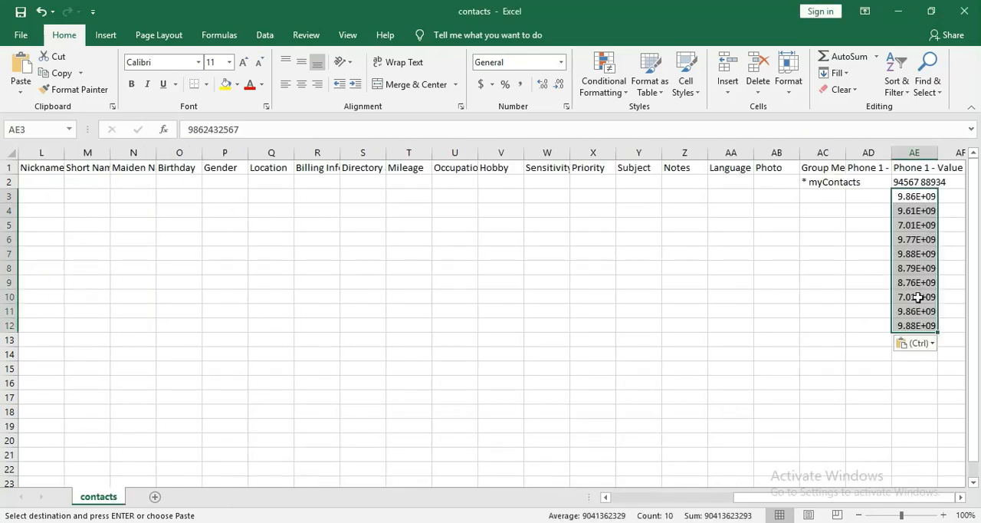
Autofit column AE to show the full phone numbers and save the contacts workbook, keeping the CSV format.
double_click(937, 147)
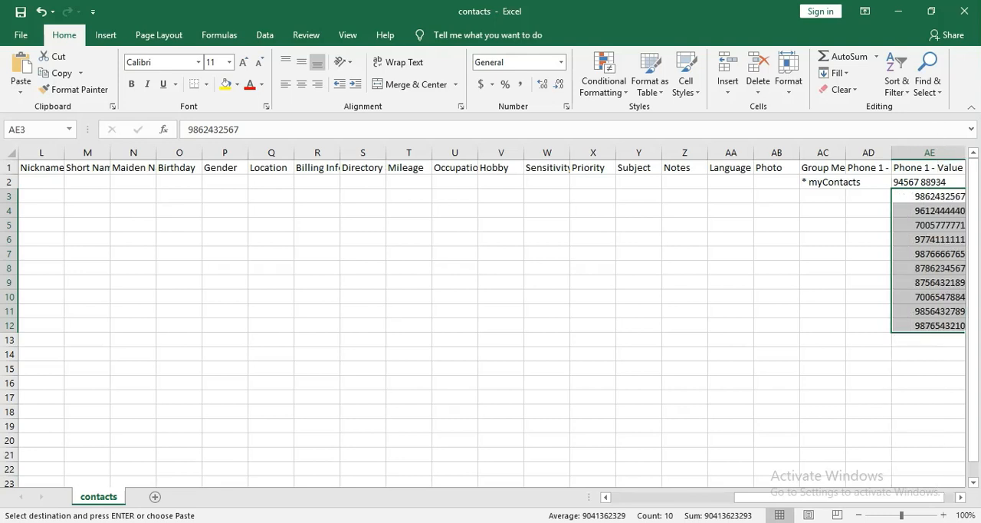
drag(814, 497, 851, 501)
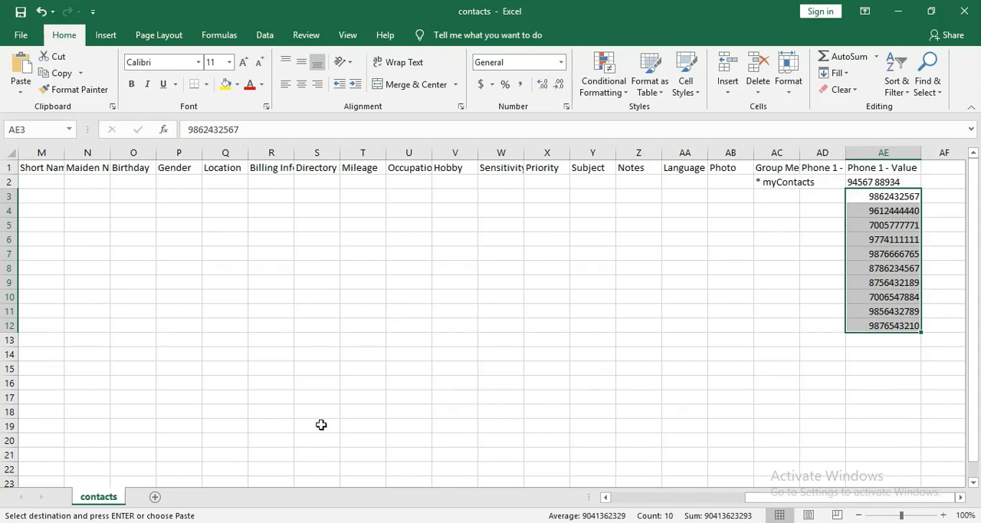
key(ctrl+s)
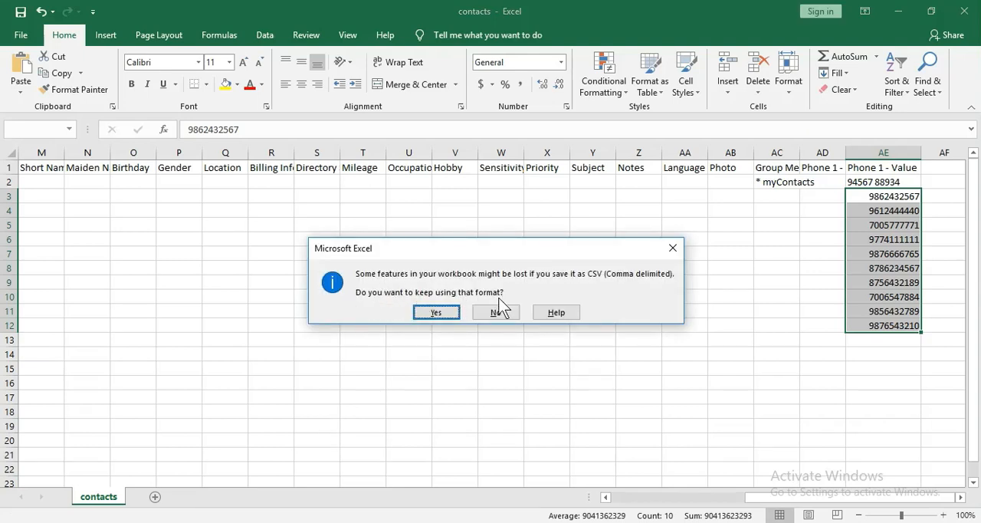
click(437, 312)
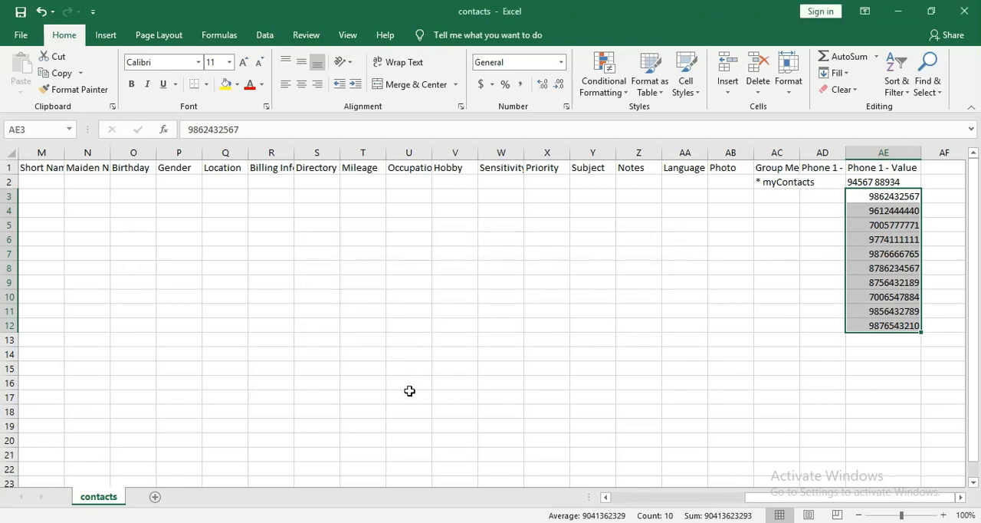
click(965, 11)
click(436, 312)
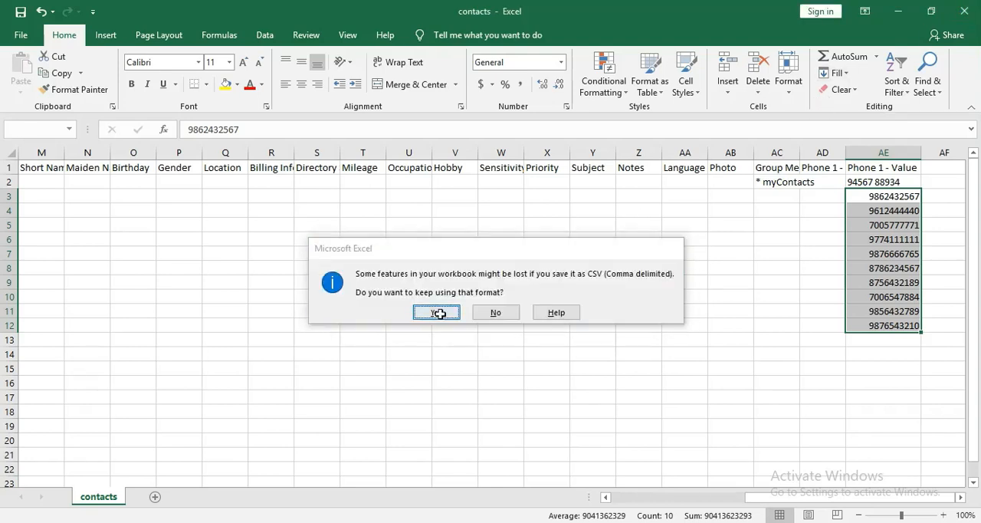
click(397, 324)
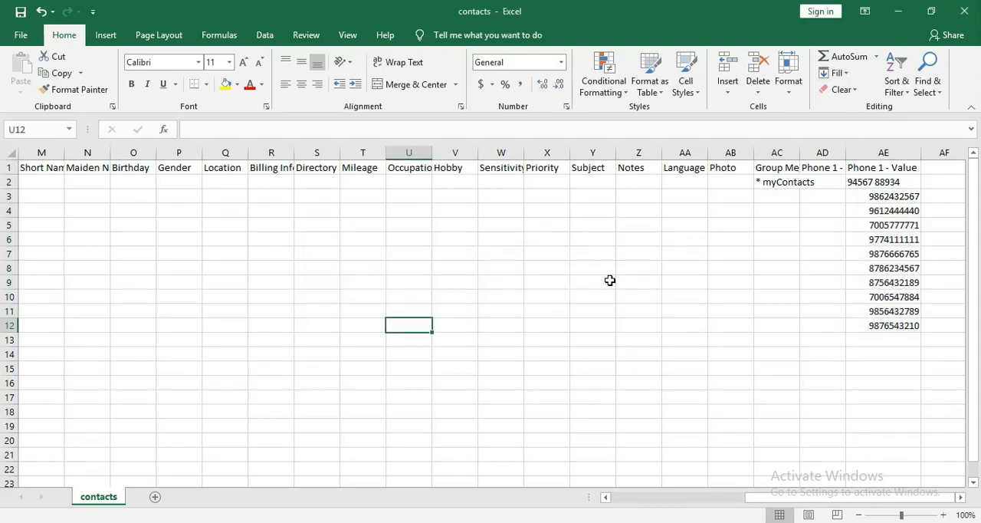
key(ctrl+s)
click(436, 312)
Save a copy of the workbook on the Desktop as contacts1 in CSV (Comma delimited) format, keeping that format.
click(21, 34)
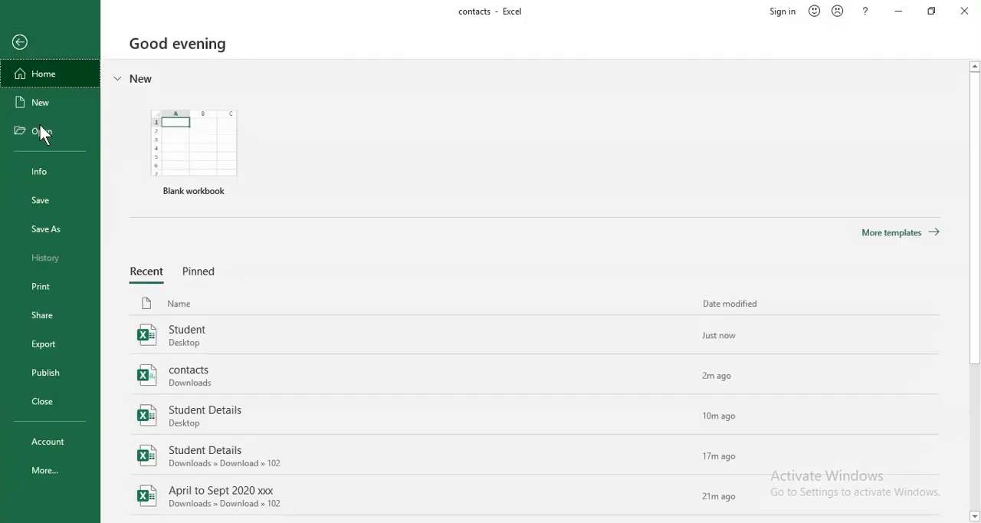
click(48, 226)
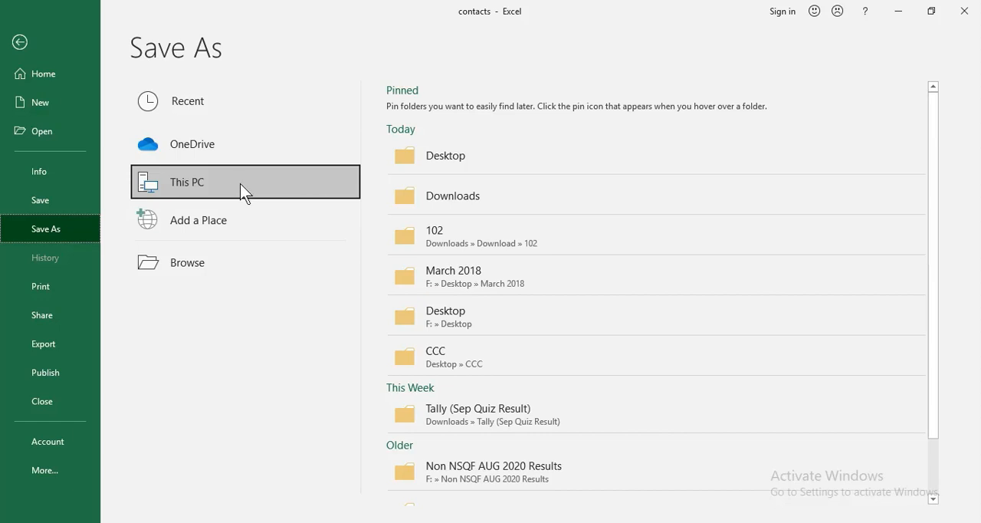
click(498, 167)
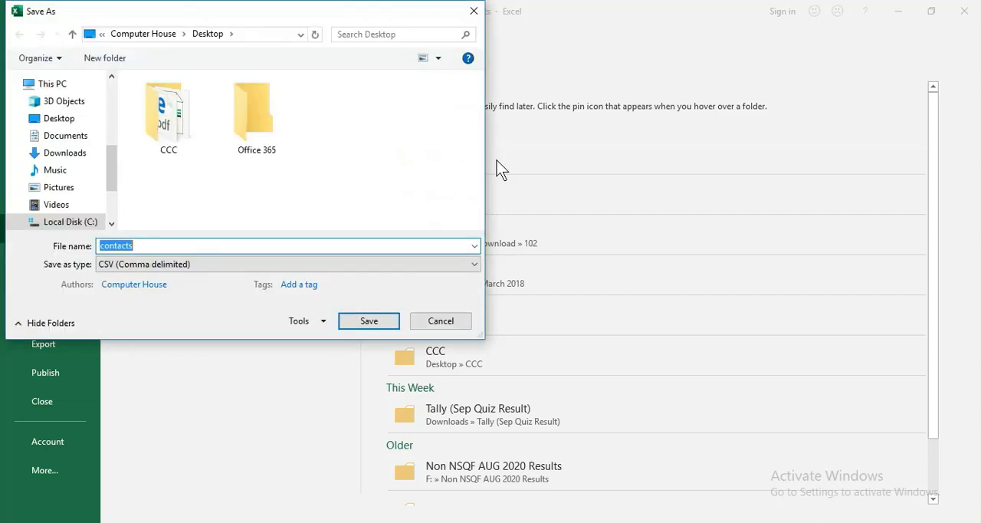
click(137, 245)
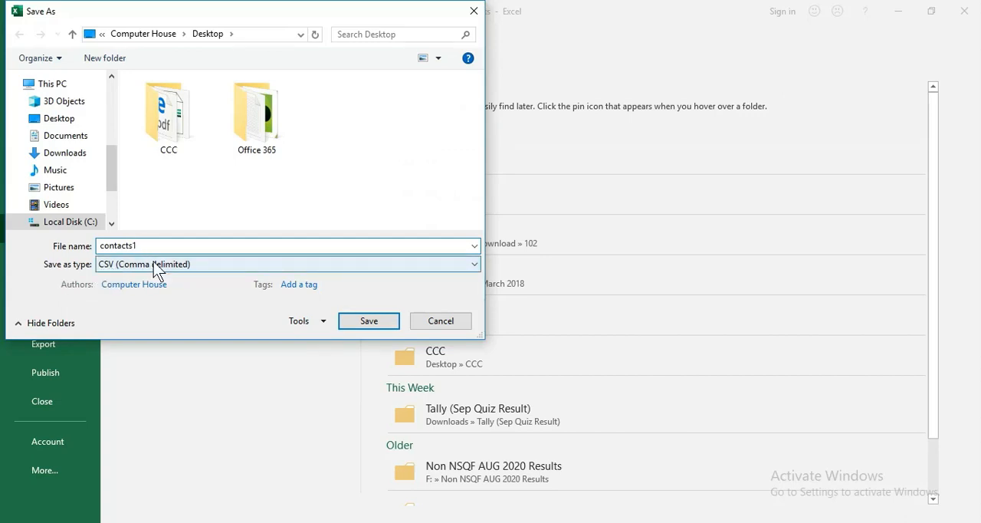
click(368, 321)
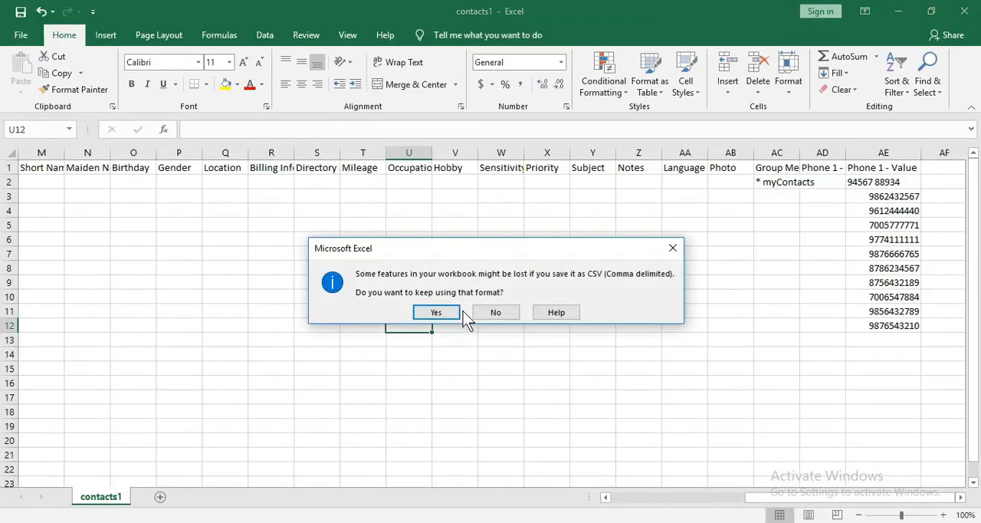
click(440, 322)
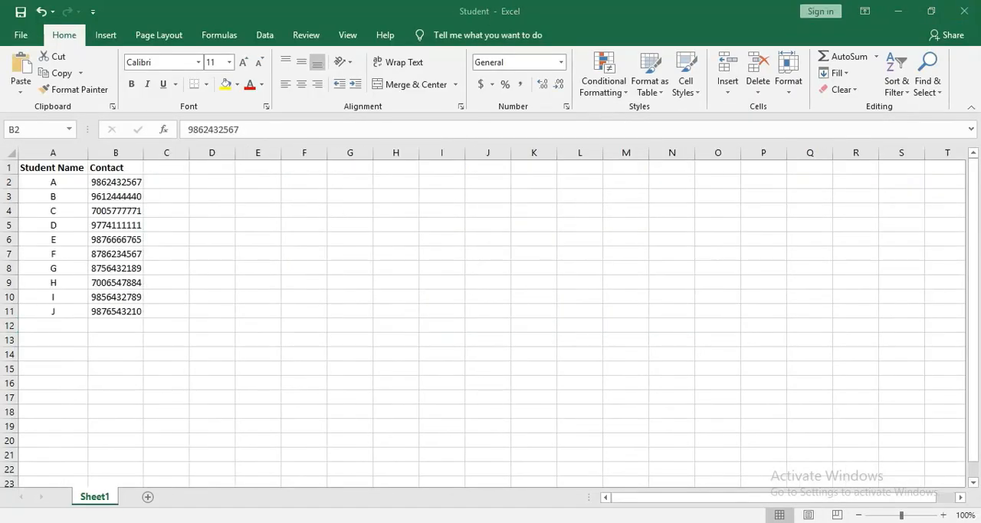
Close the Student workbook and minimize the Student Details workbook to return to a refreshed desktop.
key(ctrl+shift+Down)
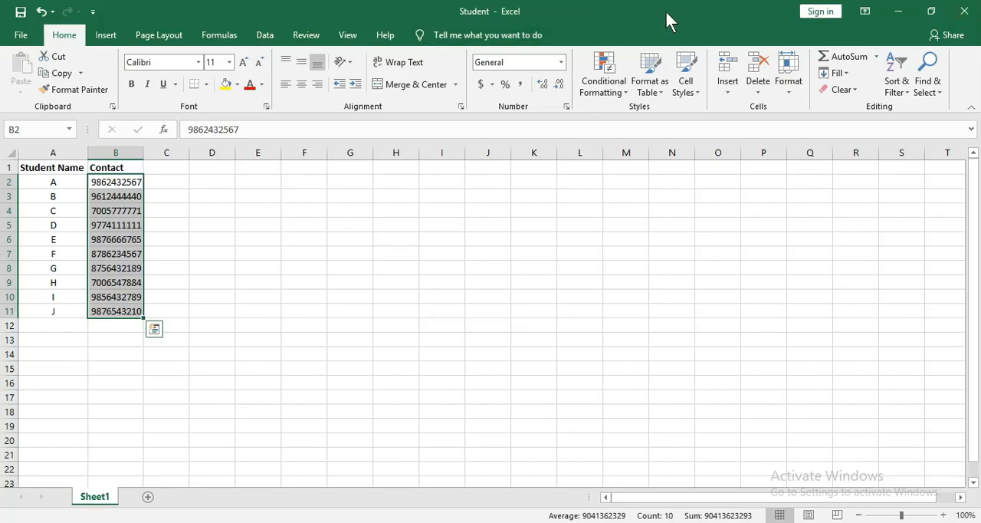
click(963, 12)
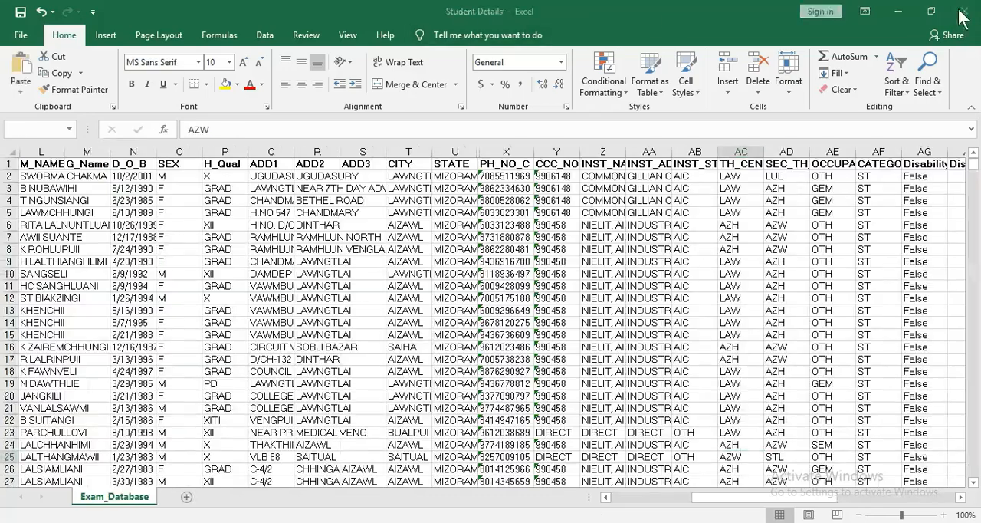
click(897, 12)
right_click(355, 140)
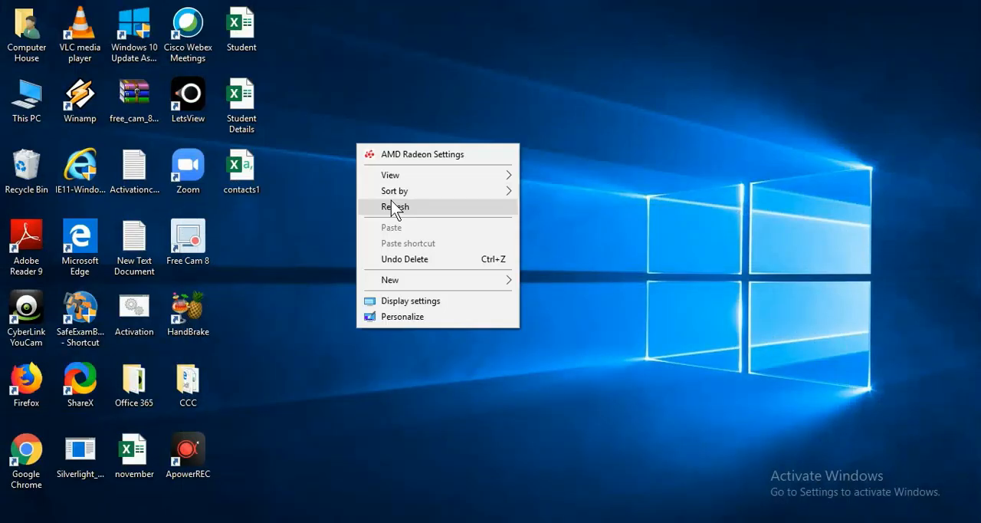
click(393, 207)
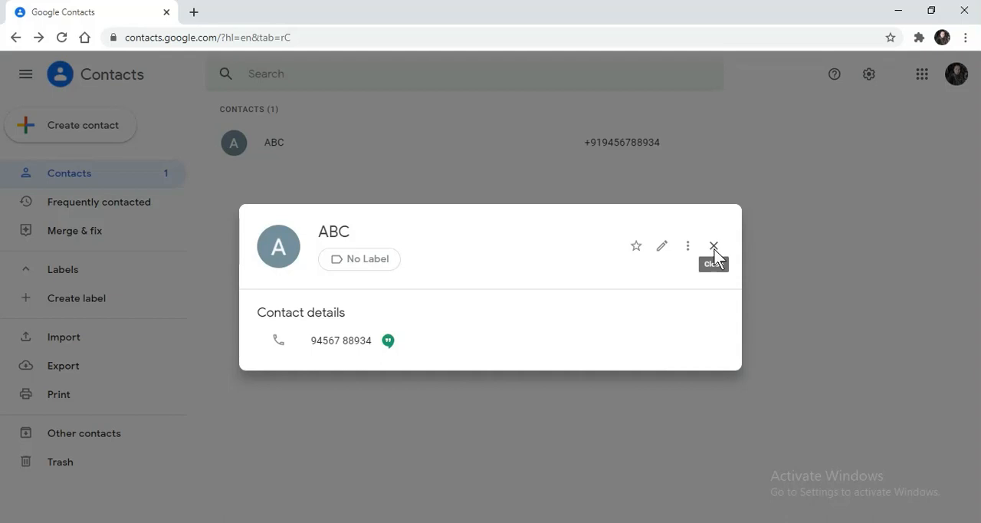
In Google Contacts, close the open contact's details and import the contacts1 CSV file from the Desktop, dismissing the completion notice.
click(714, 246)
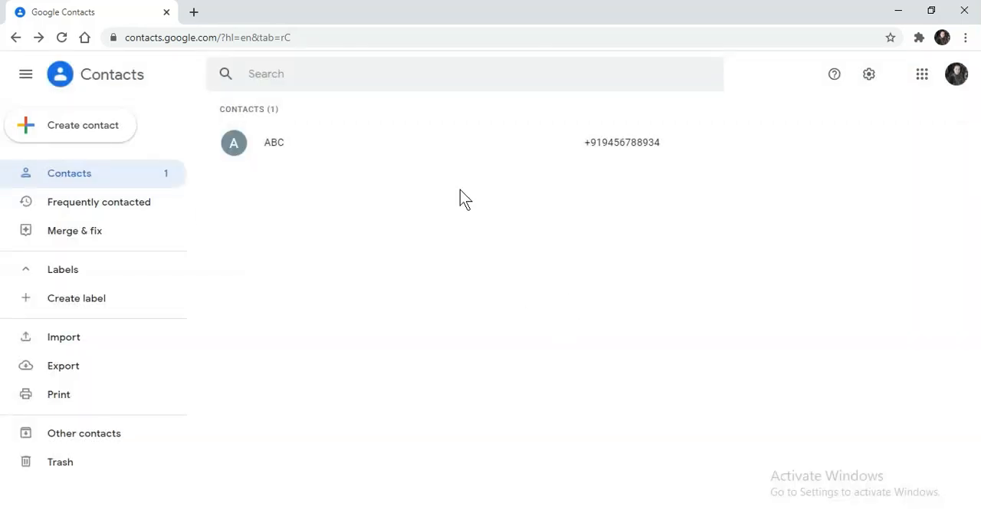
click(65, 345)
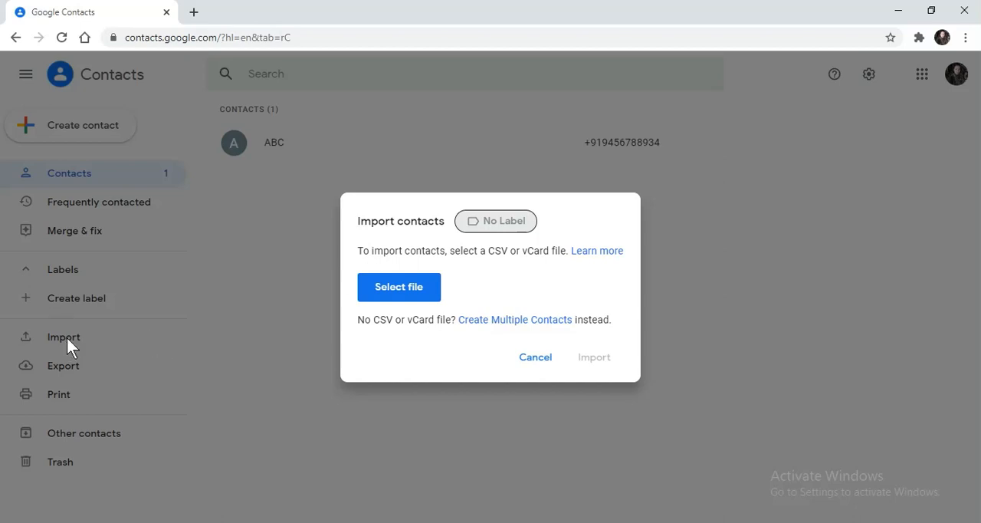
click(414, 294)
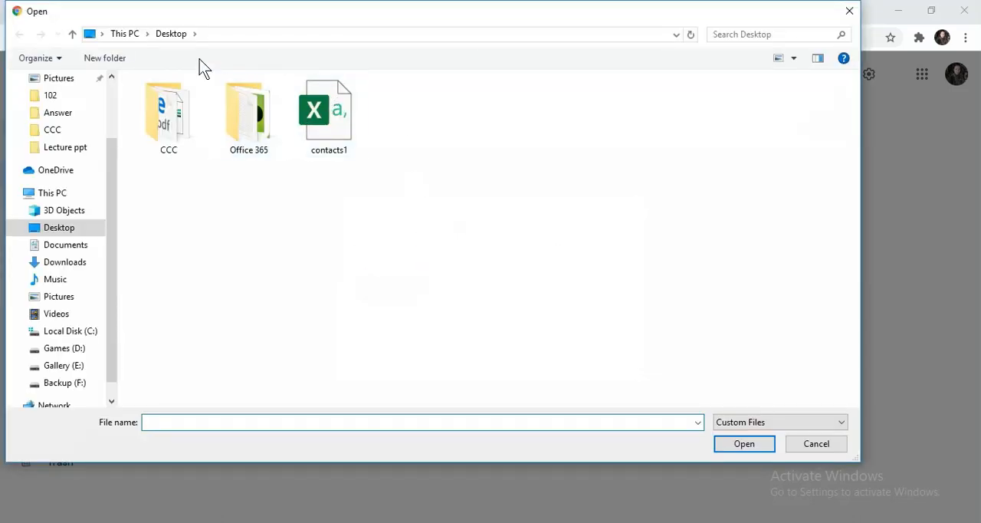
click(333, 146)
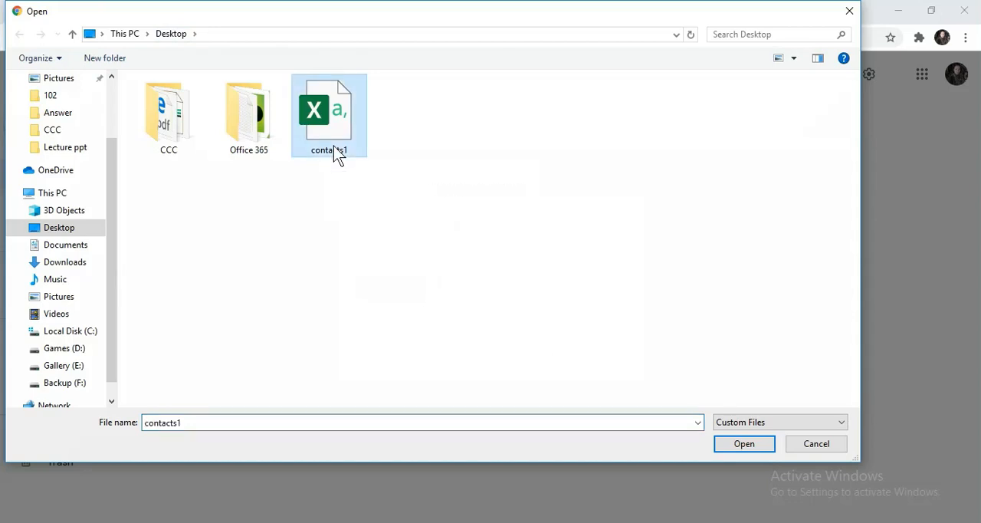
click(740, 443)
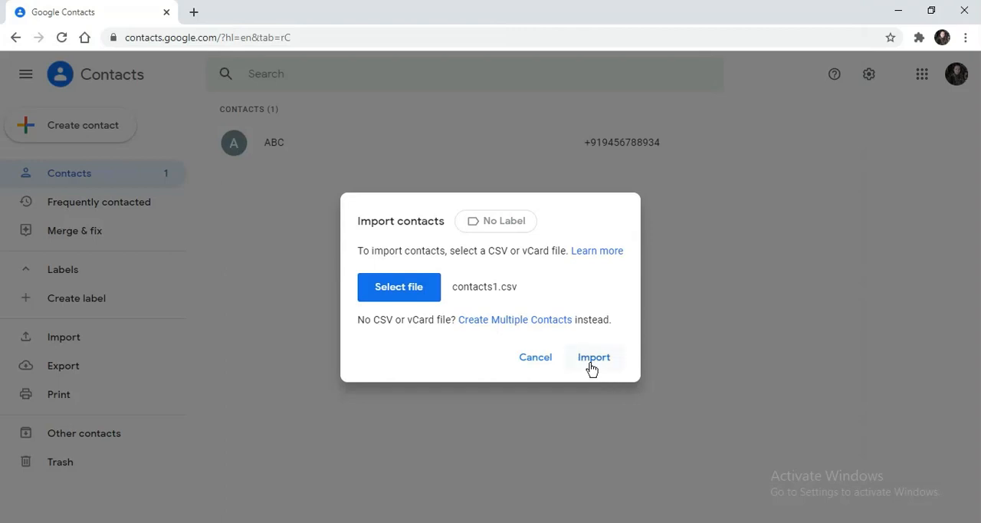
click(591, 362)
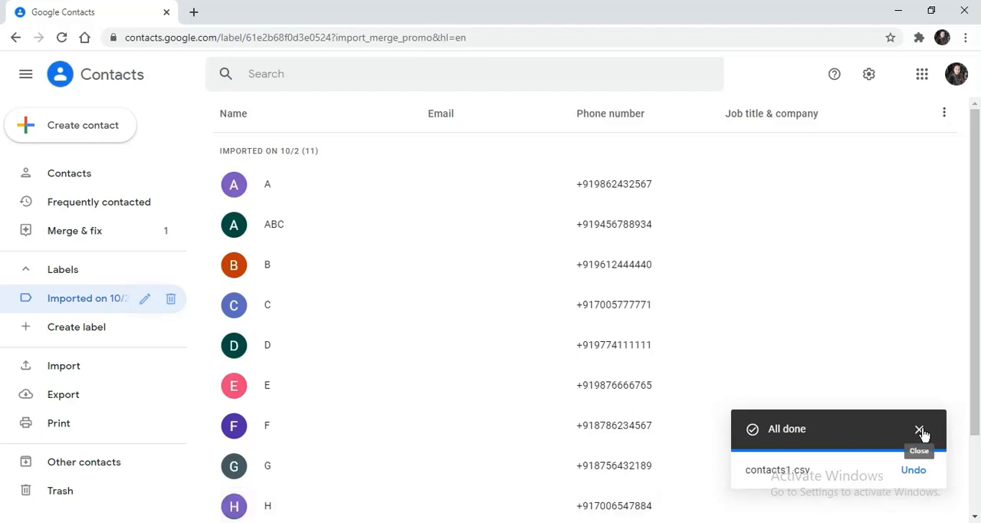
click(920, 430)
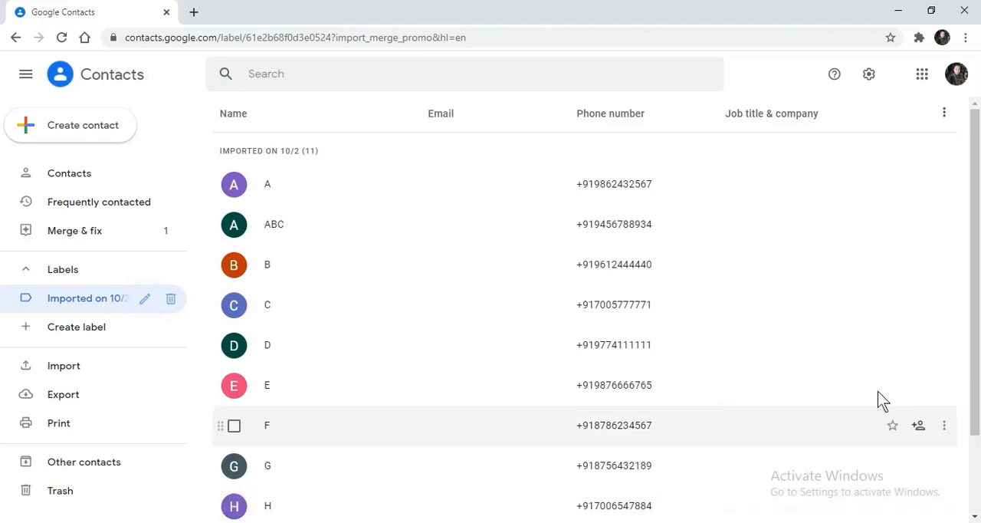
Review the whole list of imported contacts, checking the student names and their phone numbers.
scroll(329, 327, down, 1)
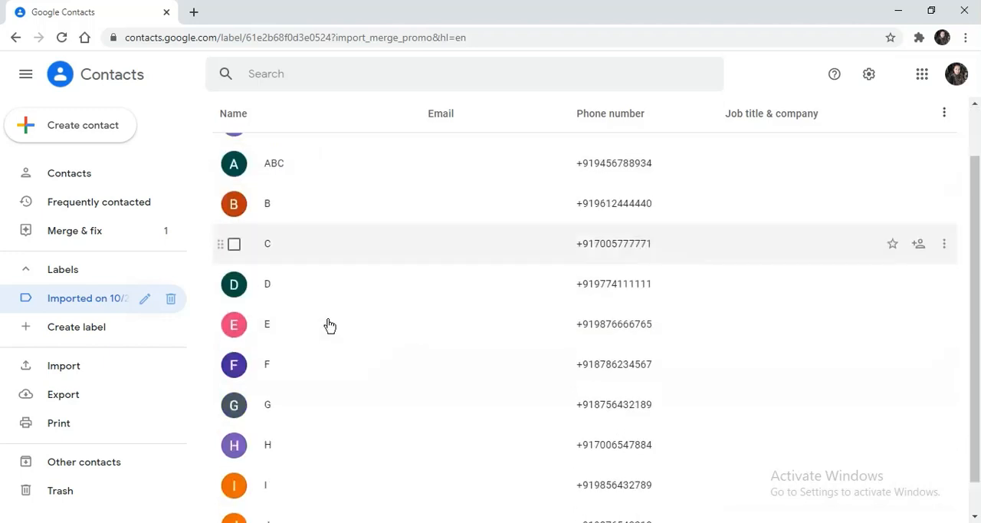
scroll(256, 344, up, 1)
scroll(379, 396, down, 2)
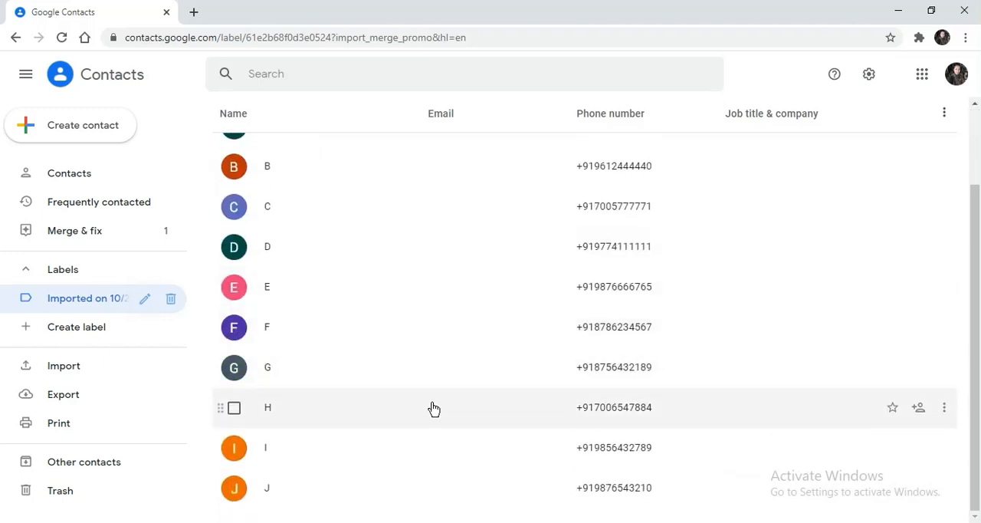
scroll(444, 418, up, 2)
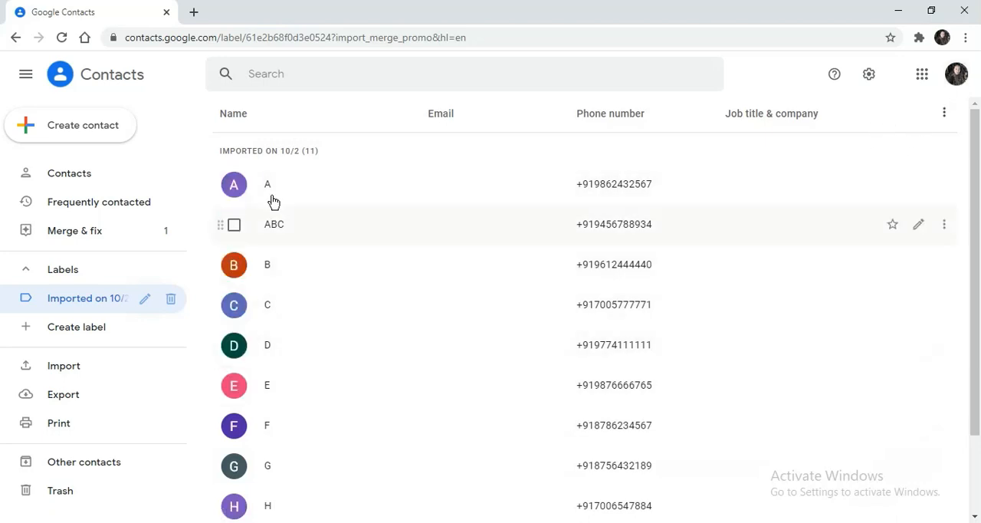
scroll(315, 396, down, 2)
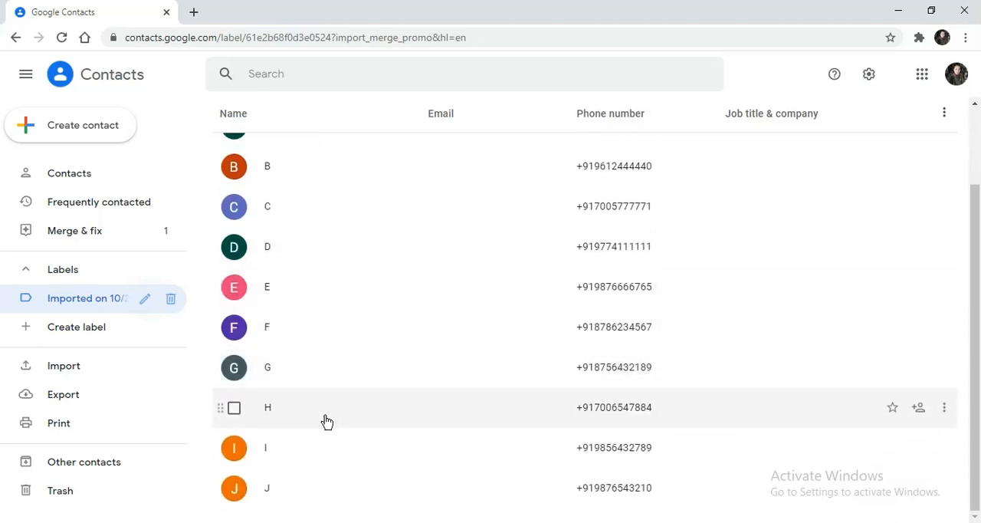
scroll(333, 417, up, 2)
scroll(361, 307, down, 2)
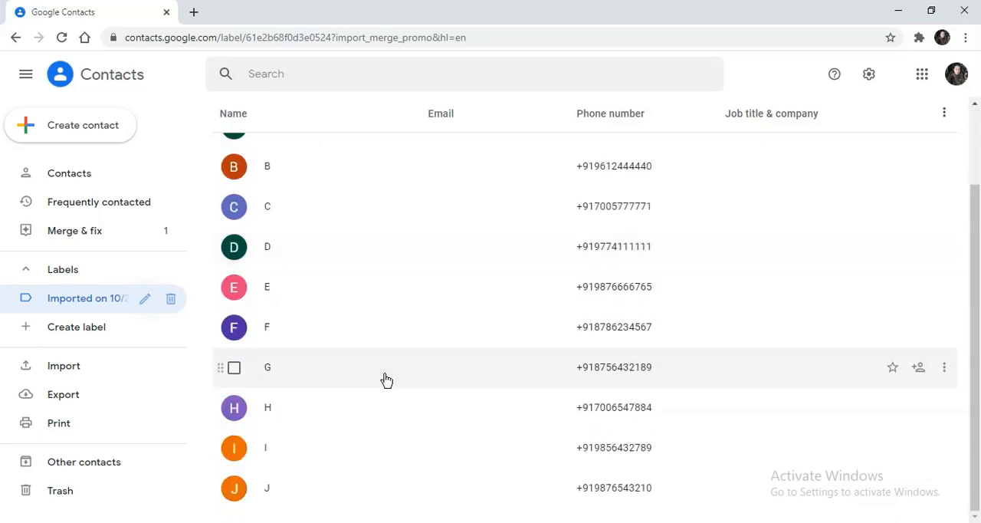
scroll(452, 379, up, 2)
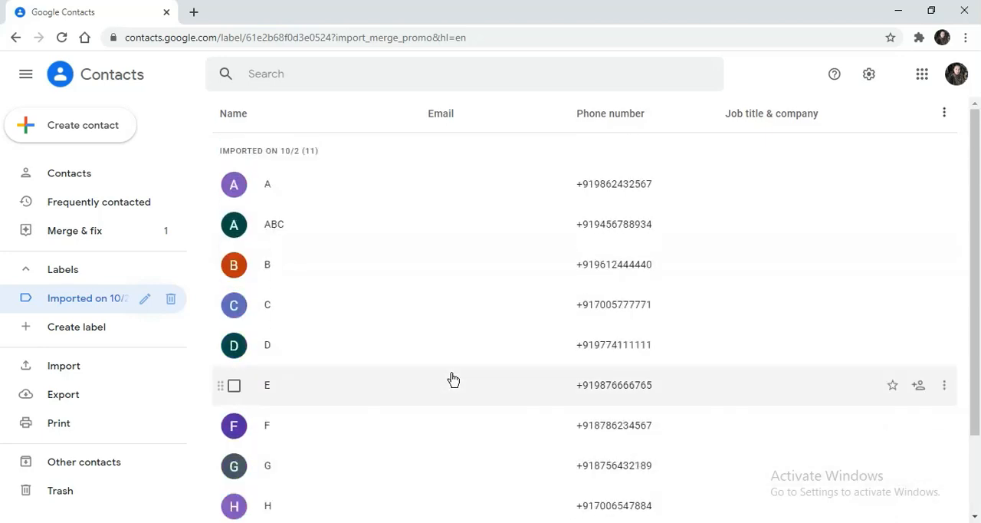